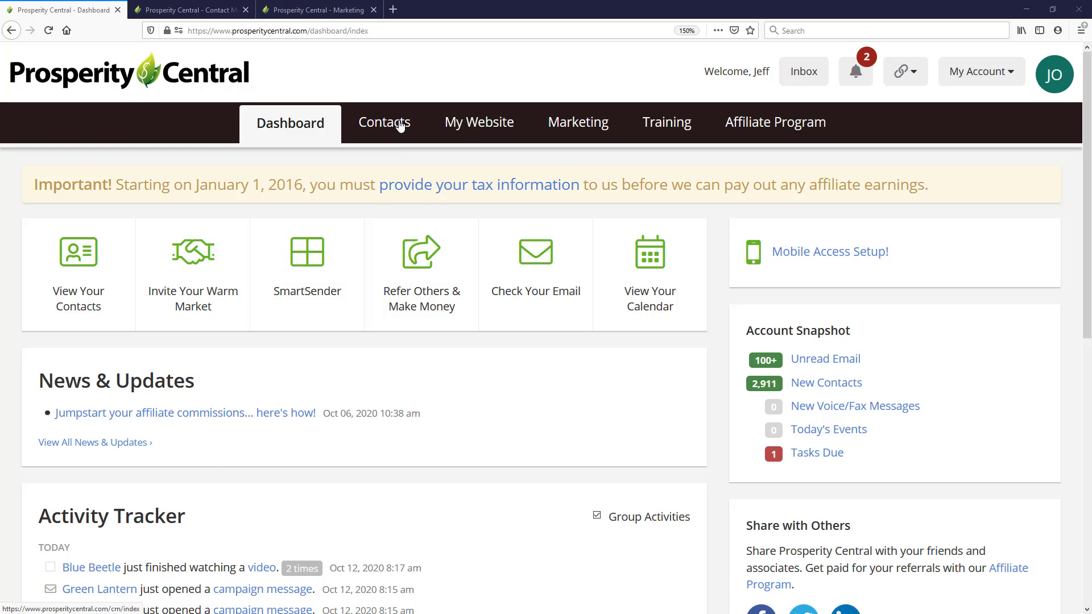
# In Contacts, move the first three contacts of the Sample Contacts folder to the Follow Up folder under PC Affiliate Leads
pyautogui.click(400, 124)
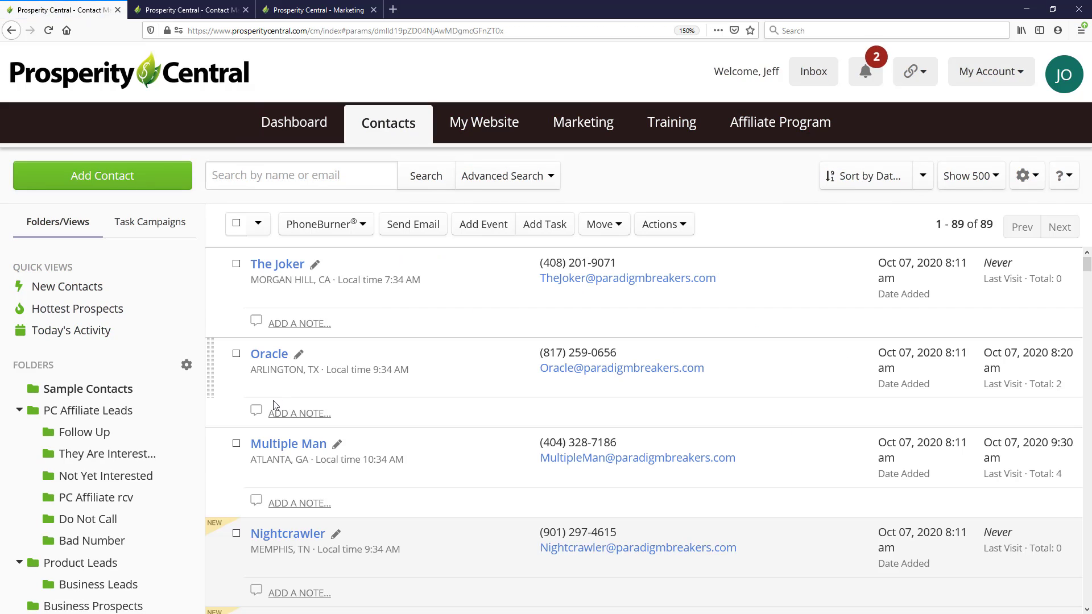
pyautogui.click(71, 433)
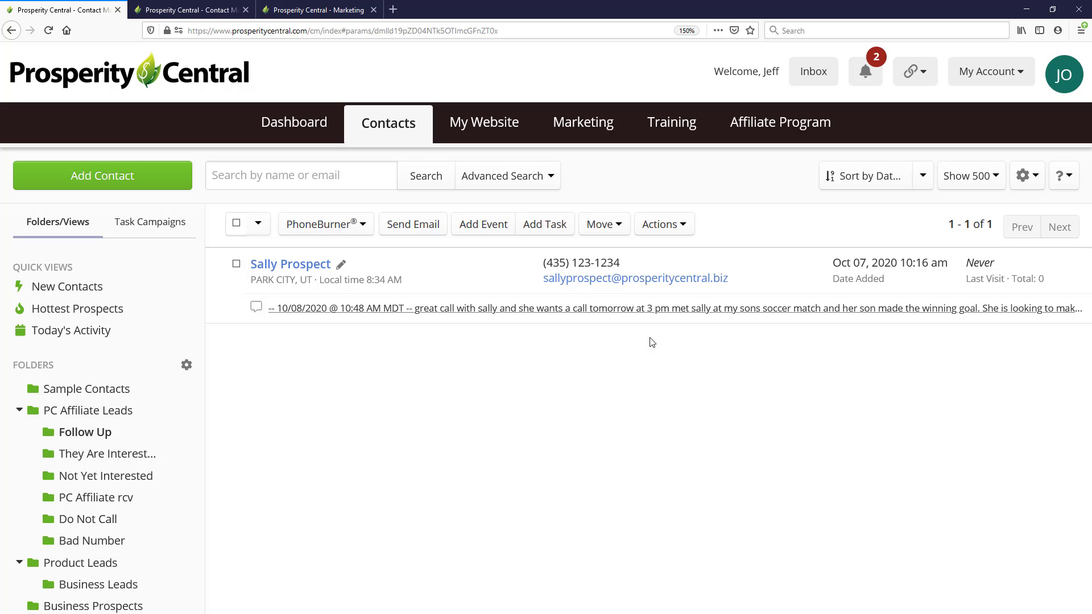
pyautogui.click(91, 391)
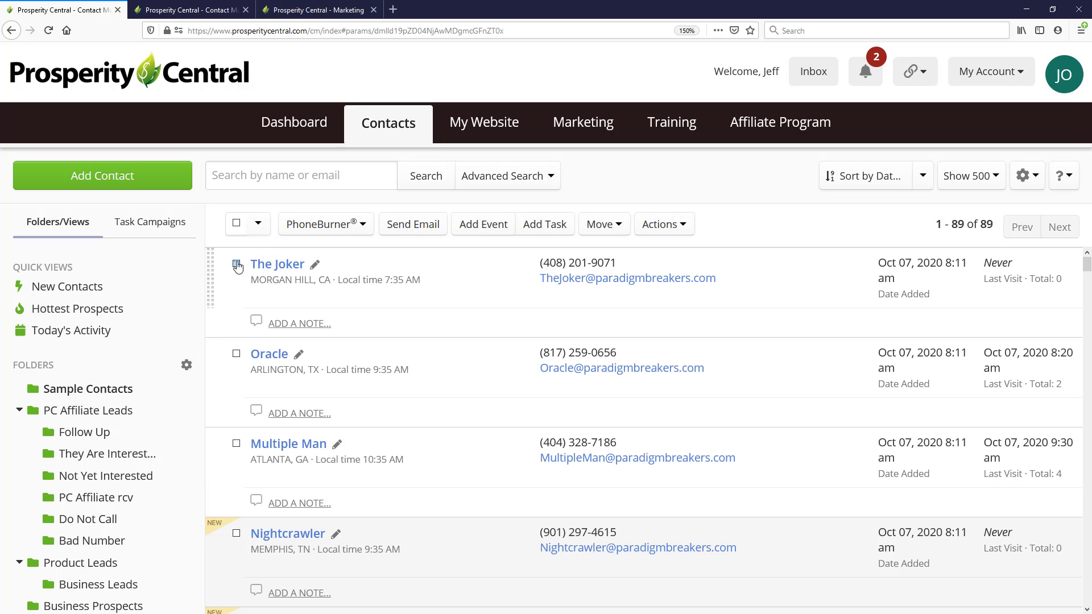
pyautogui.click(236, 263)
pyautogui.click(236, 354)
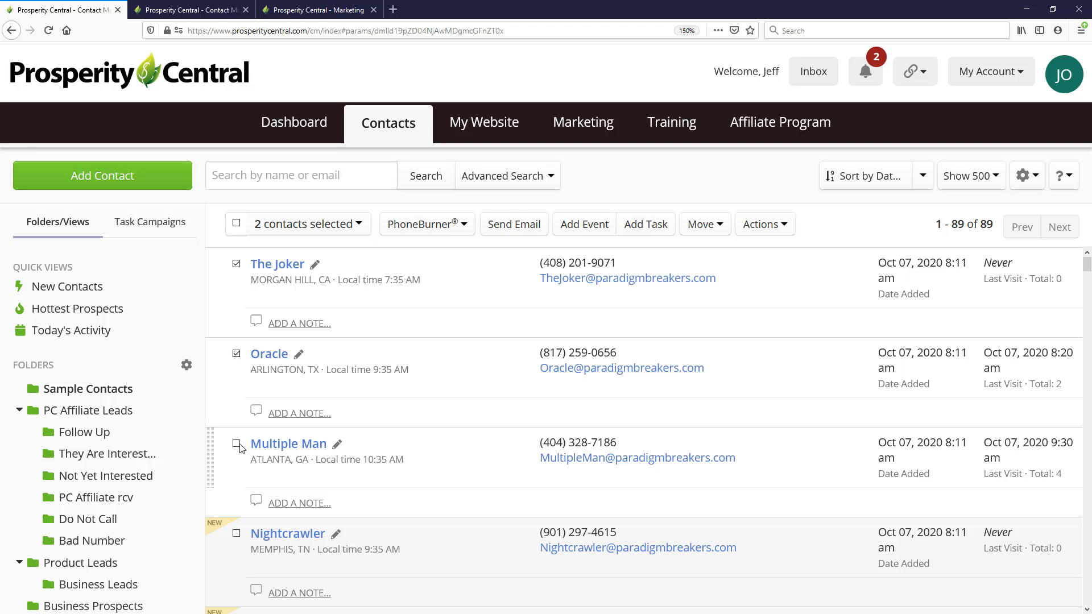
pyautogui.click(236, 443)
pyautogui.click(694, 226)
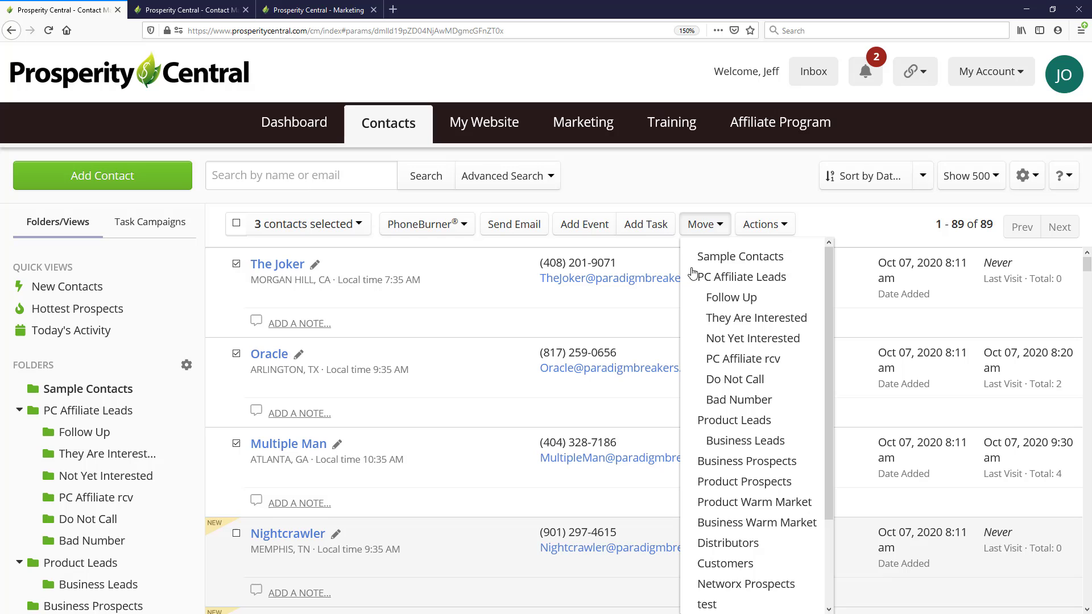
pyautogui.click(714, 296)
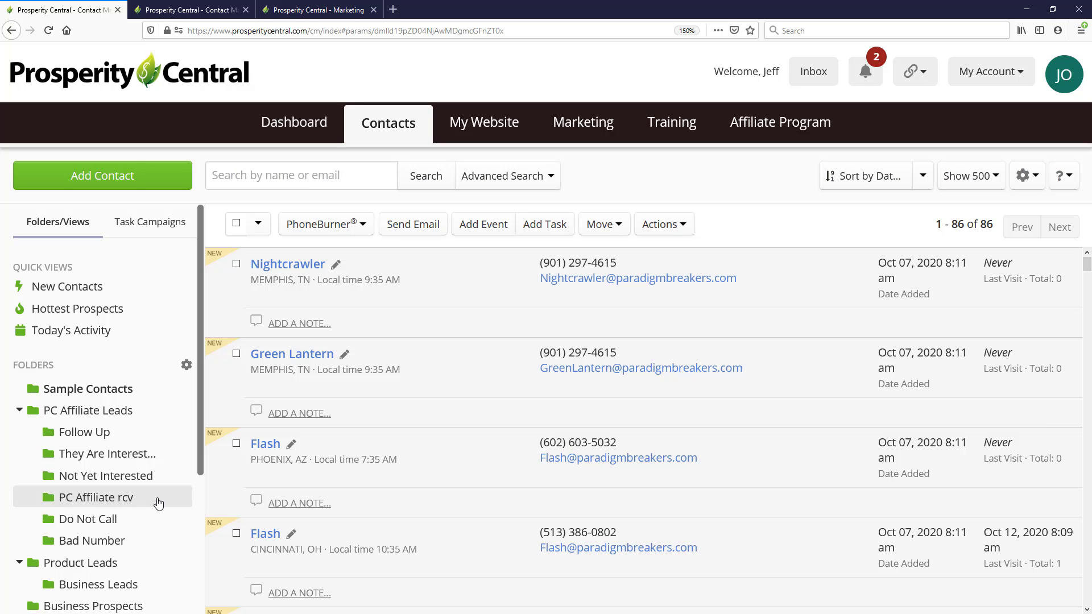
# Open the first contact in the Follow Up folder and view its custom fields
pyautogui.click(94, 432)
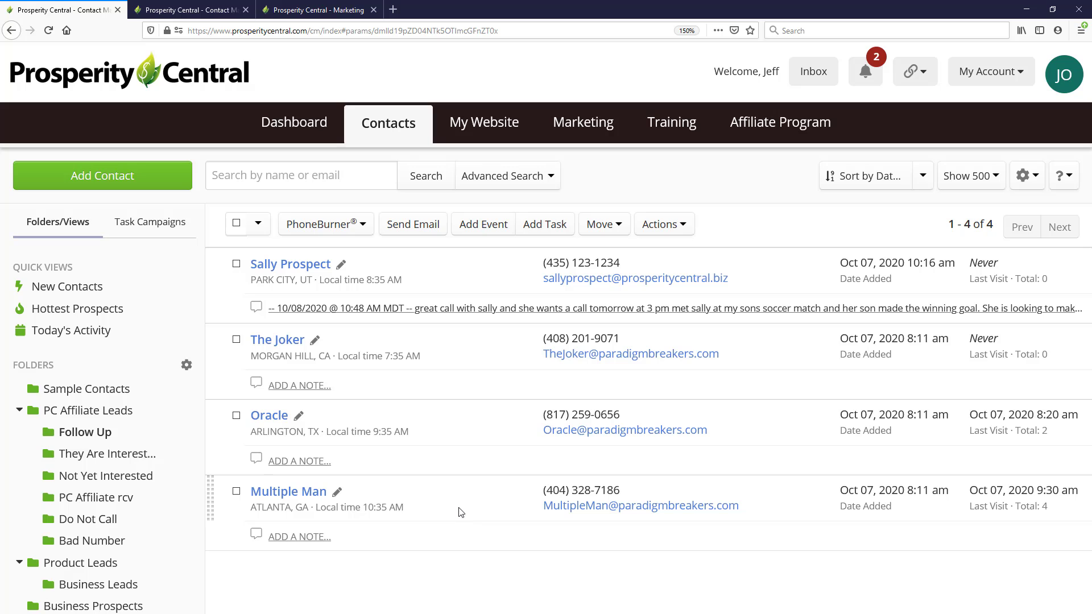
pyautogui.click(292, 267)
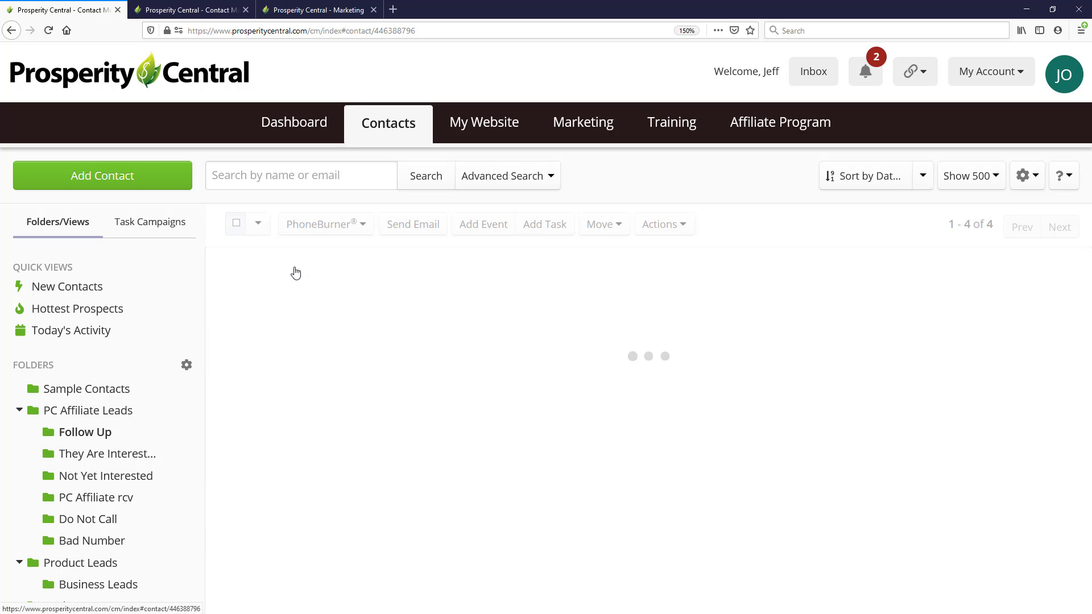
pyautogui.scroll(-6, 580, 451)
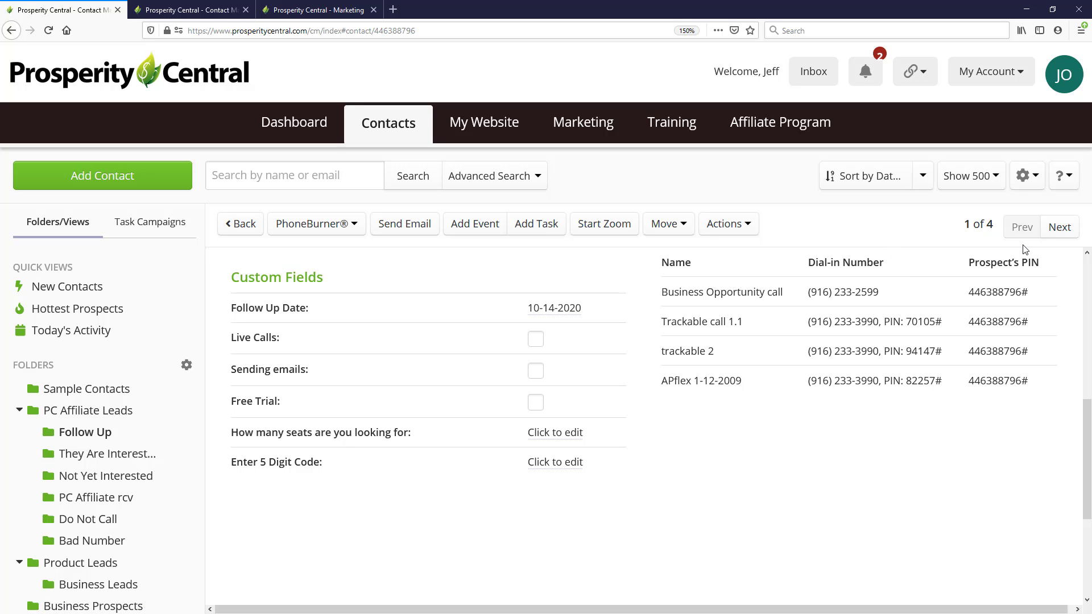
# Set the Follow Up Date custom field of the second Follow Up contact to October 6, 2020 and save it
pyautogui.click(1060, 227)
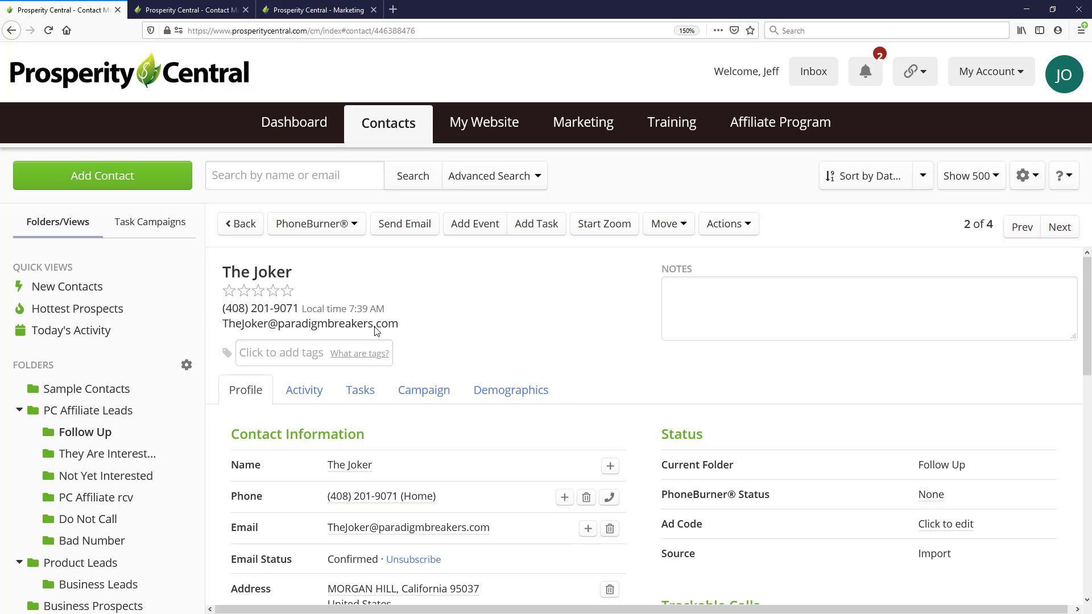
pyautogui.scroll(-7, 511, 356)
pyautogui.scroll(3, 518, 354)
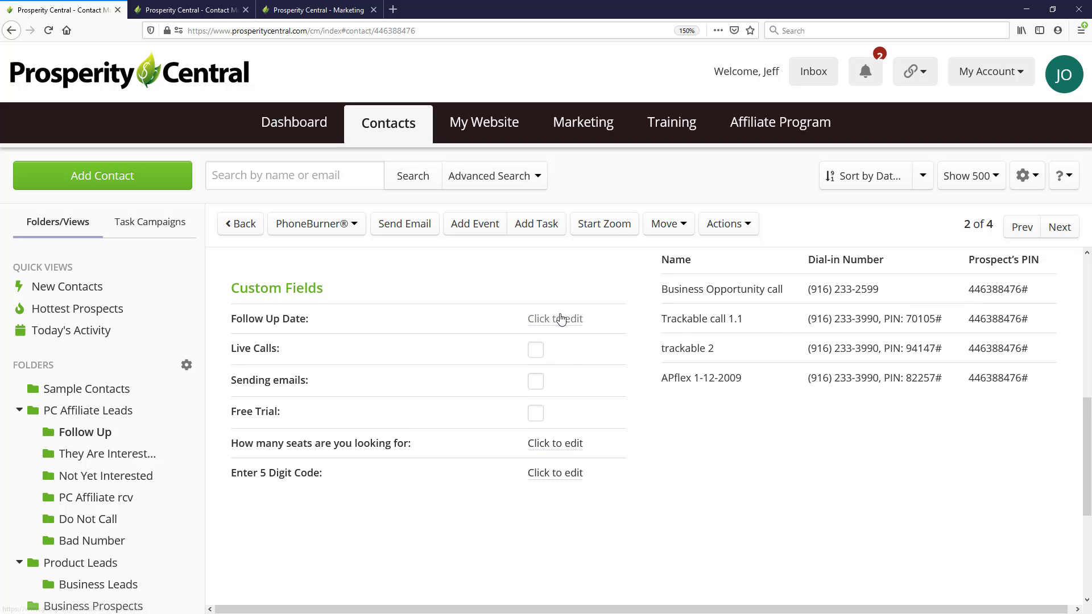
pyautogui.click(563, 319)
pyautogui.click(585, 322)
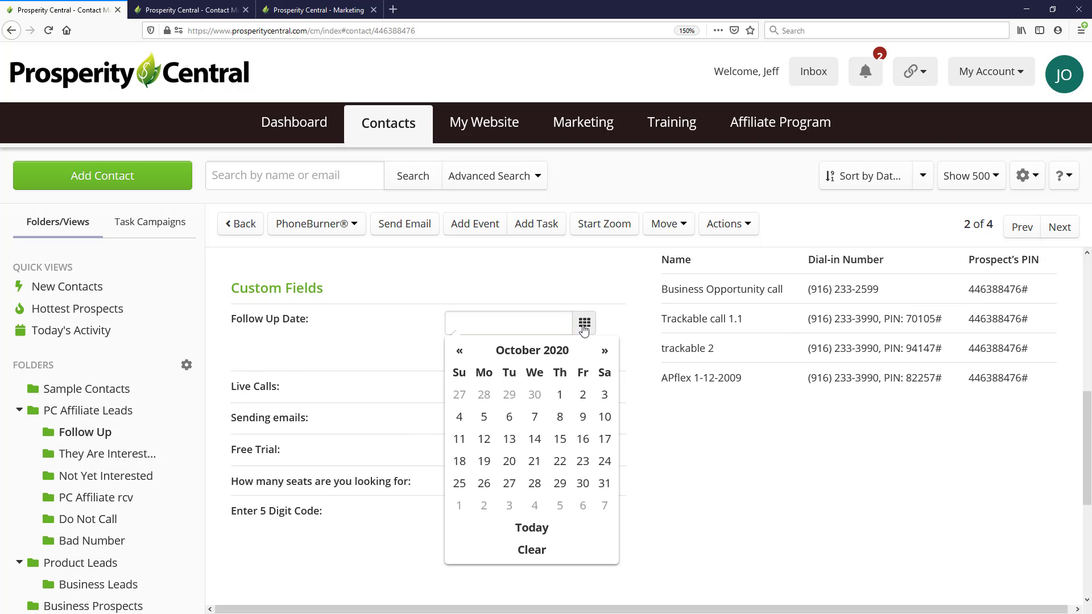
pyautogui.click(507, 418)
pyautogui.click(460, 352)
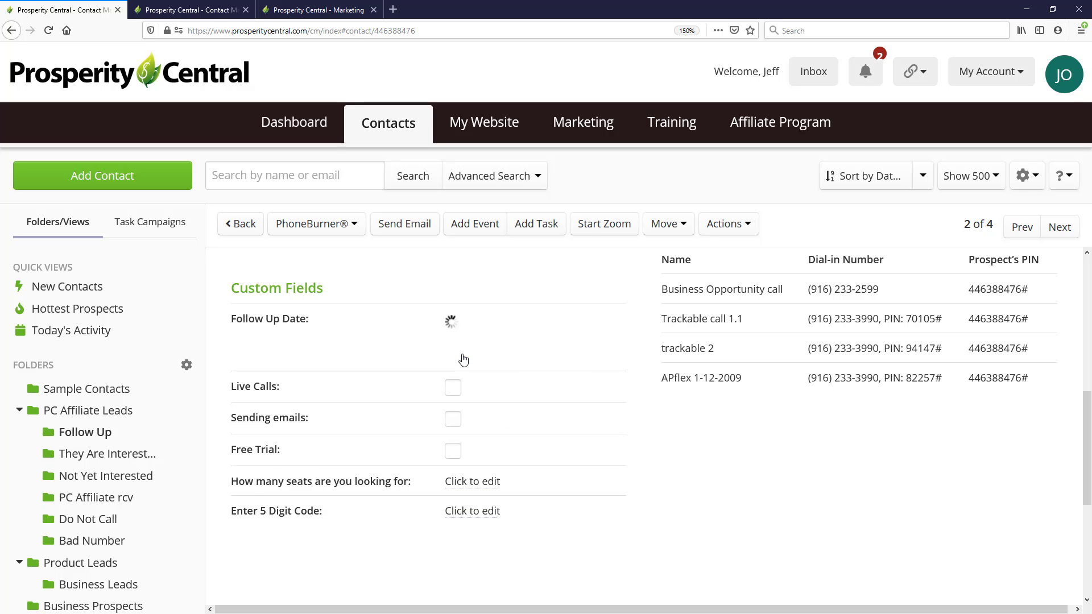
# Set the Follow Up Date custom field of the third Follow Up contact to October 12, 2020 and save it
pyautogui.click(1059, 227)
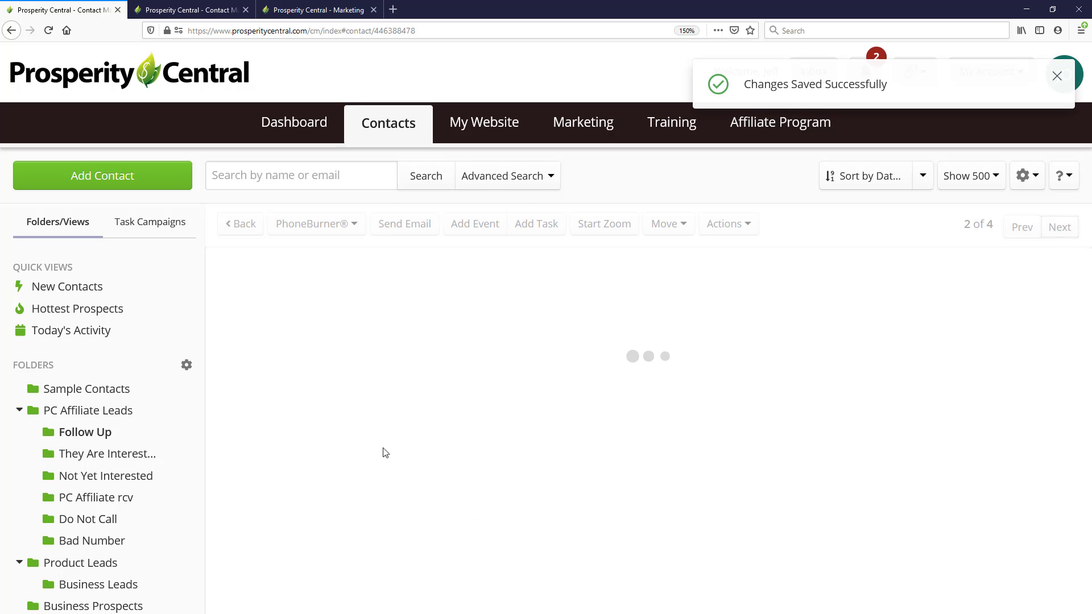
pyautogui.scroll(-10, 567, 426)
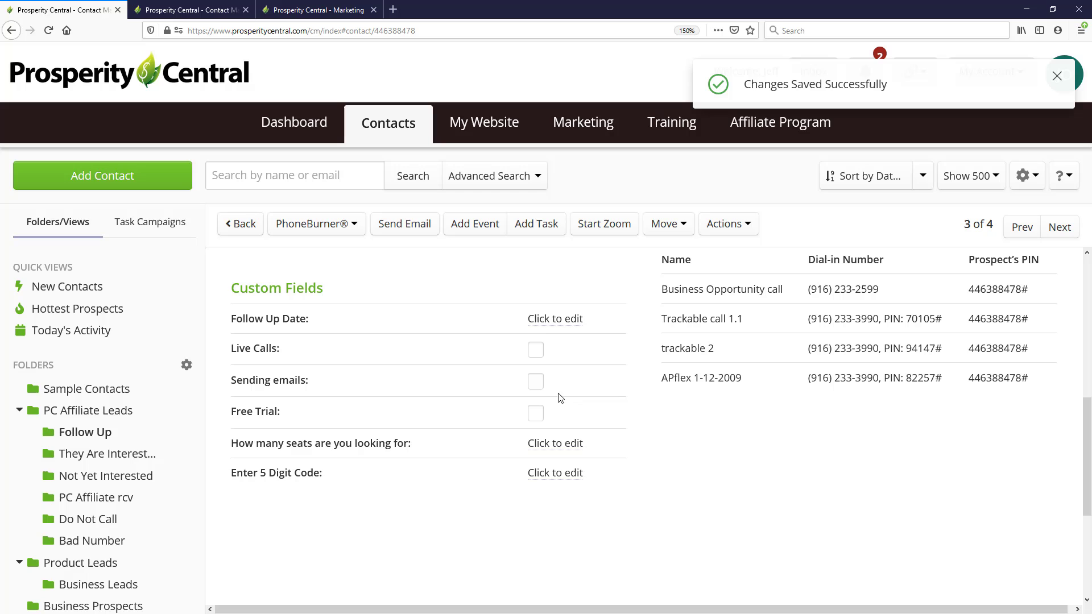
pyautogui.click(556, 318)
pyautogui.click(586, 325)
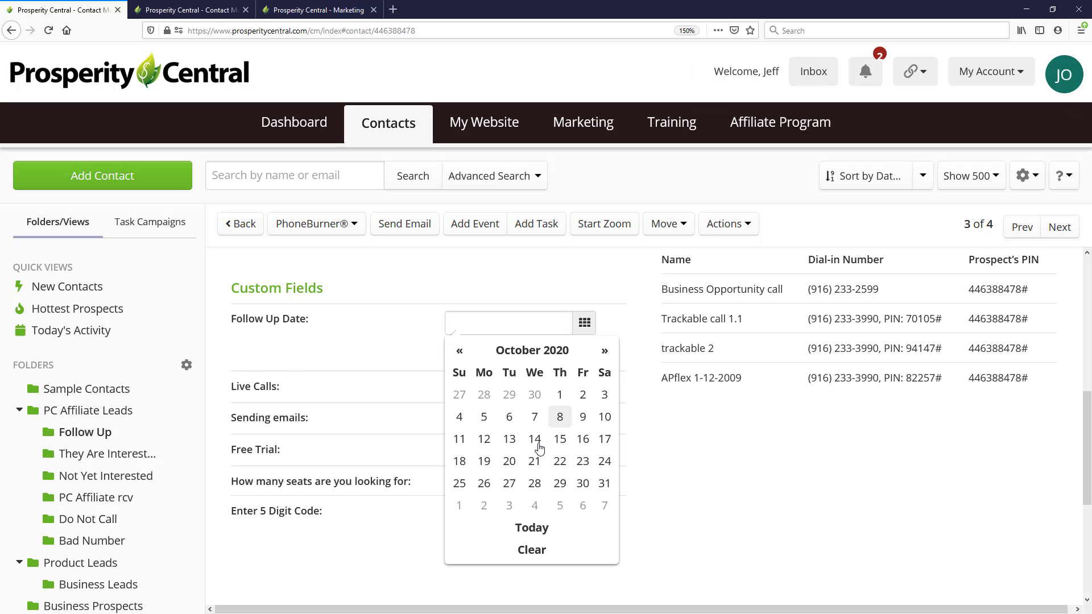
pyautogui.click(482, 440)
pyautogui.click(455, 353)
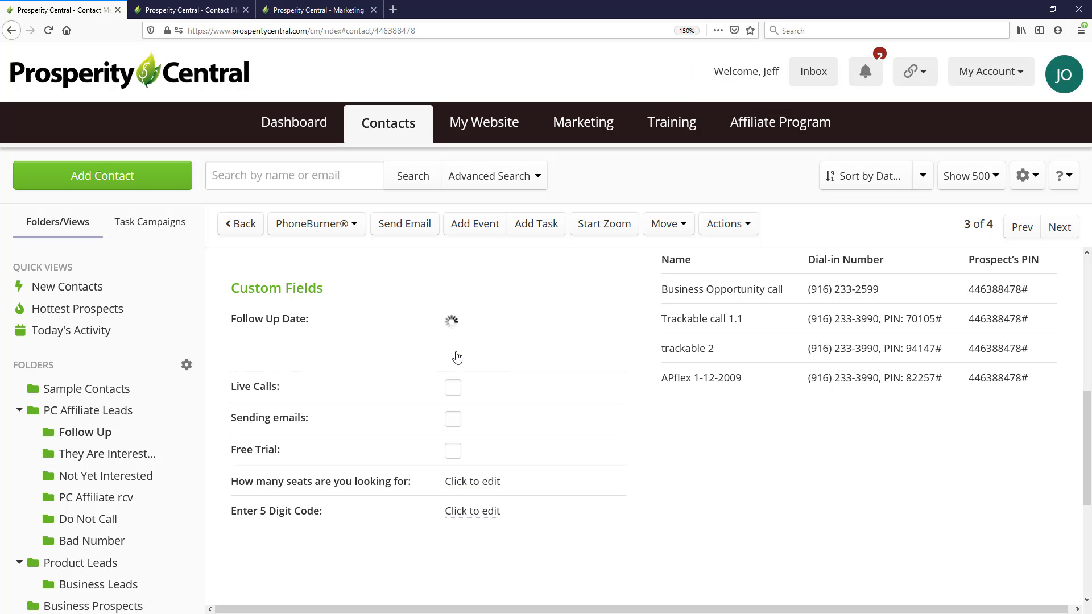
# Save 10-29-2020 as the Follow Up Date of the fourth Follow Up contact and return to the contact list
pyautogui.click(1058, 227)
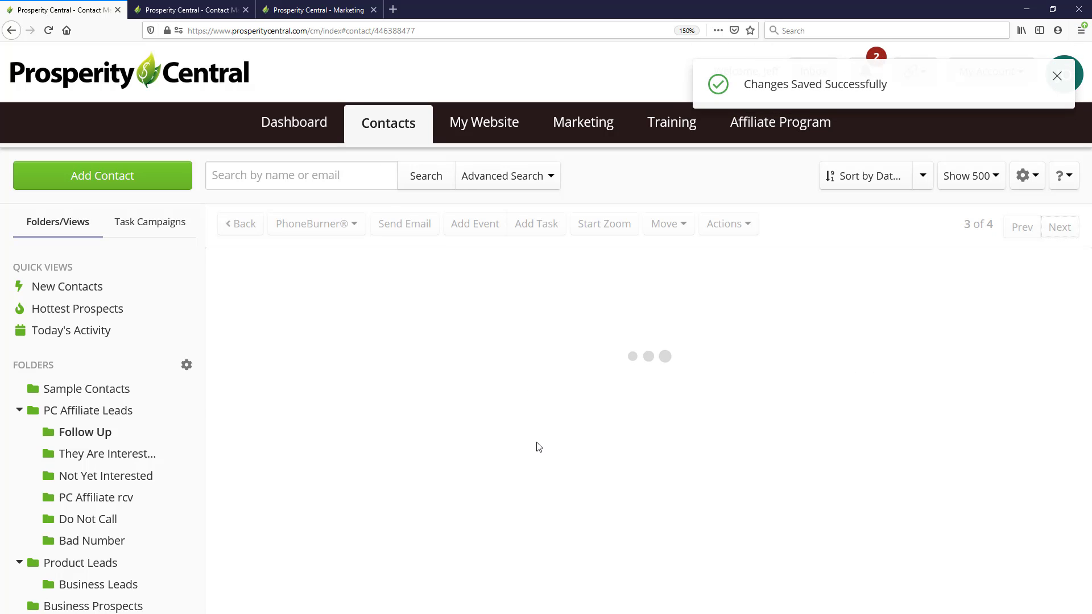
pyautogui.scroll(-10, 594, 443)
pyautogui.scroll(4, 563, 398)
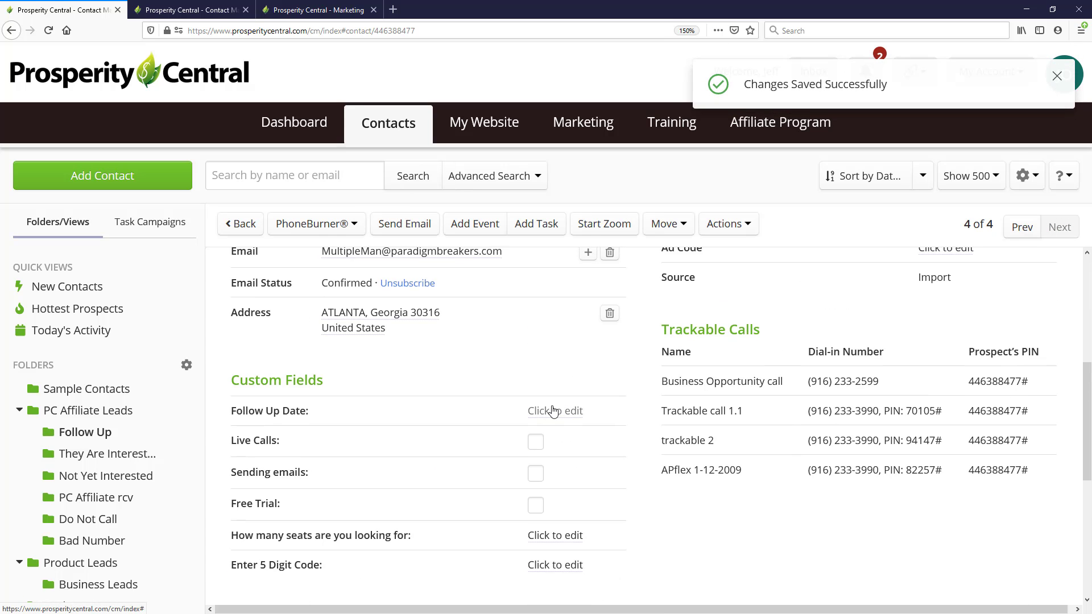
pyautogui.click(556, 409)
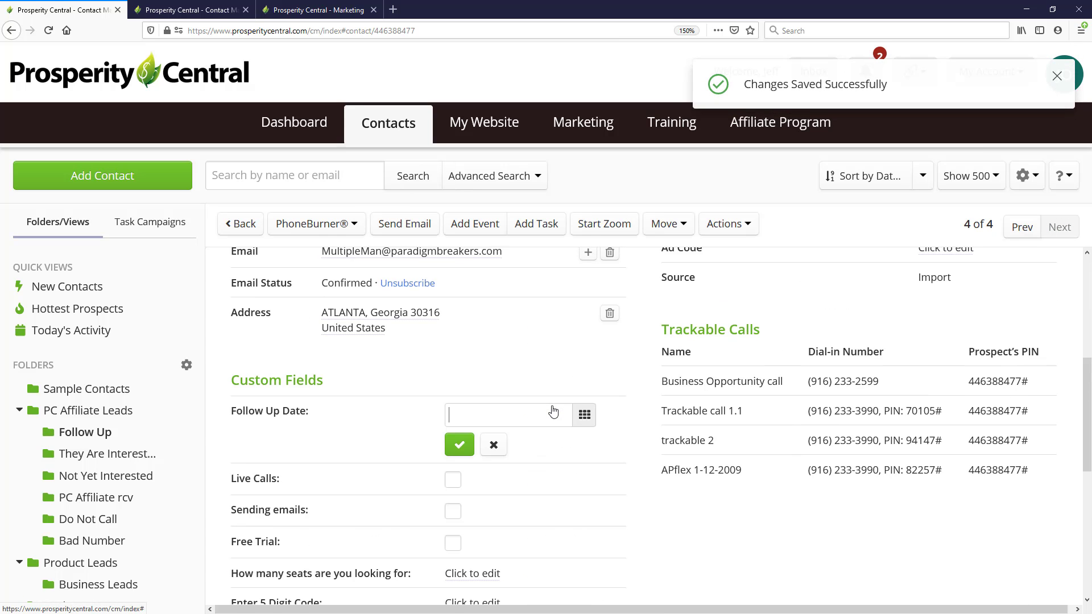
pyautogui.click(585, 415)
pyautogui.click(560, 575)
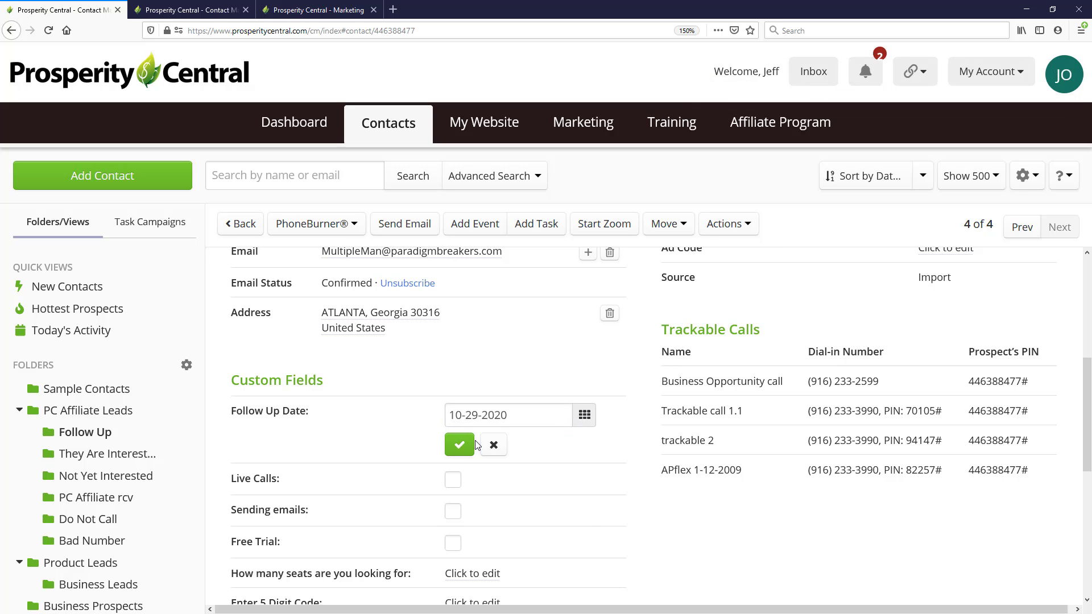
pyautogui.click(457, 446)
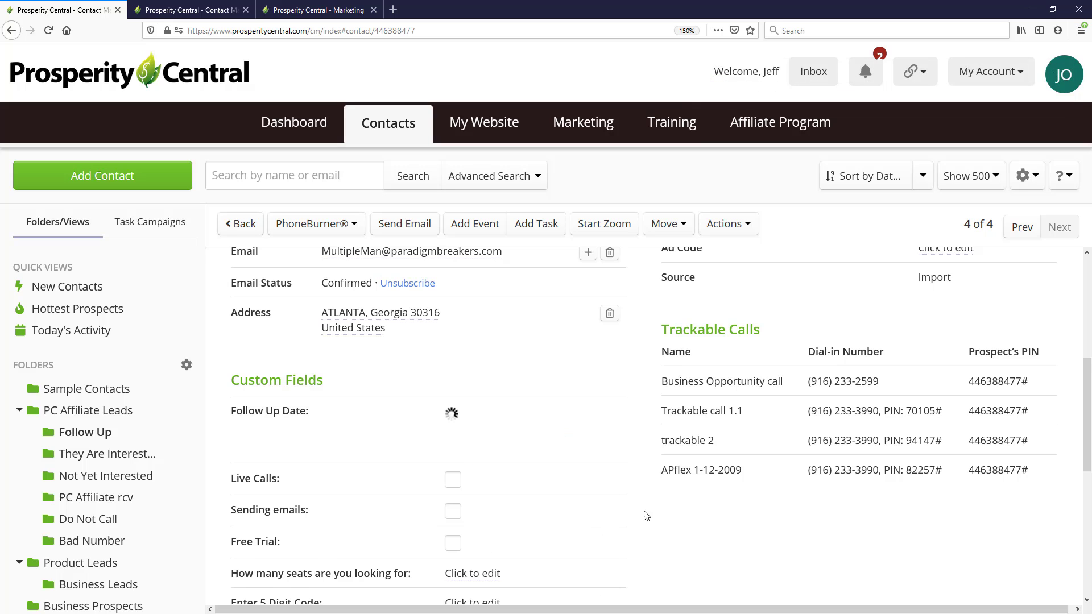
pyautogui.click(241, 226)
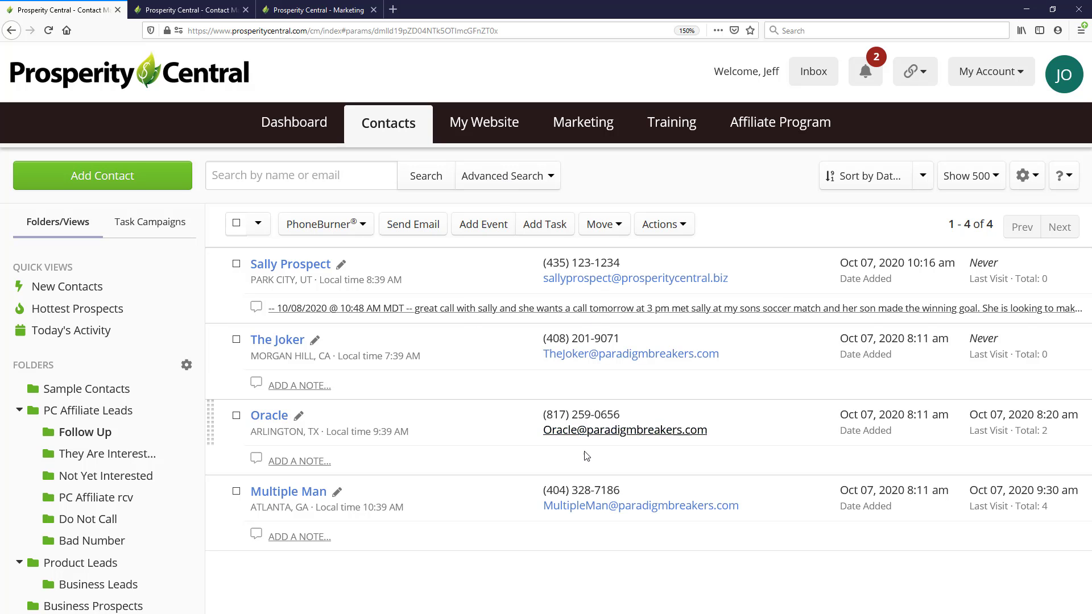
# Start an advanced contact search and include only the Follow Up folder in its folder criteria
pyautogui.click(527, 178)
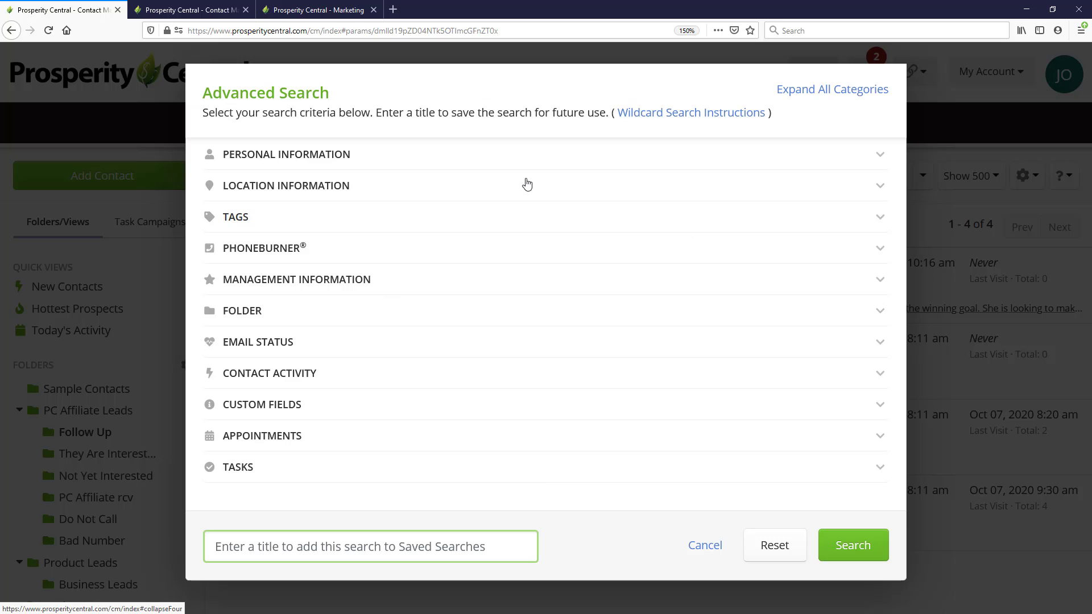
pyautogui.click(502, 164)
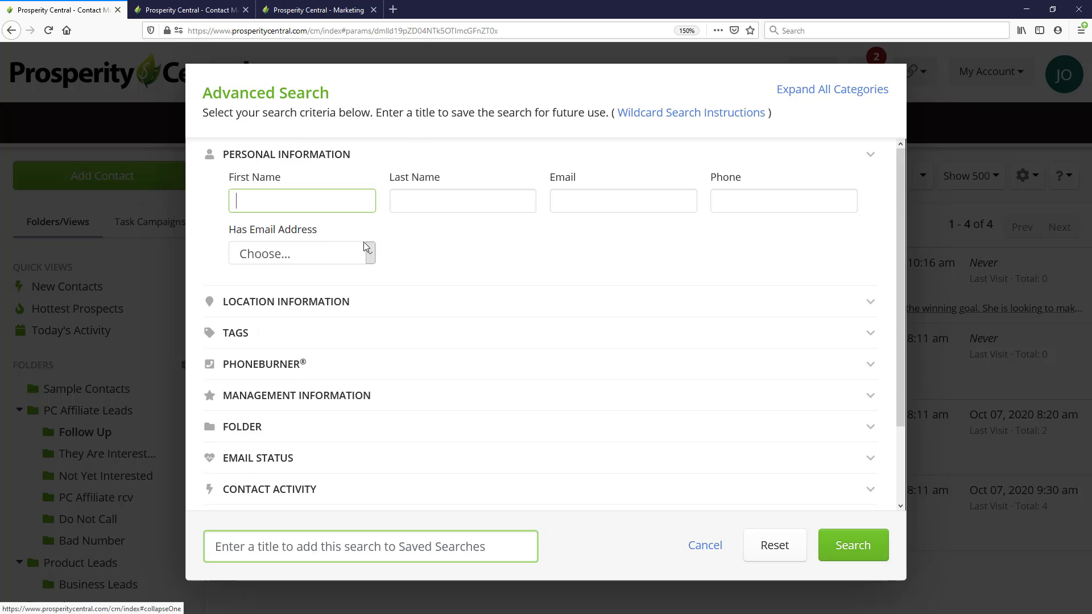
pyautogui.click(345, 157)
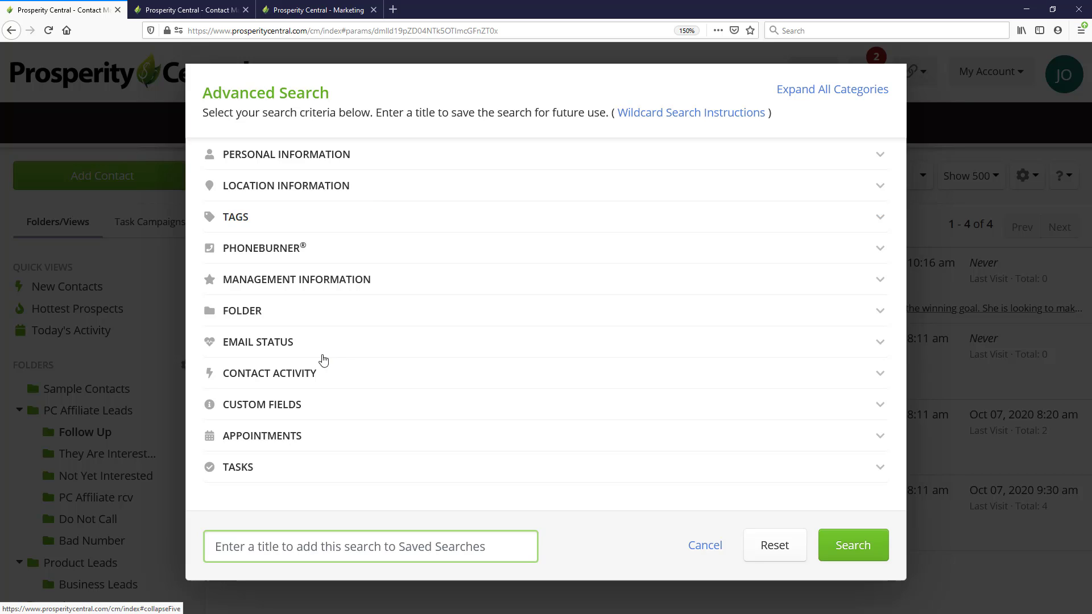
pyautogui.click(265, 315)
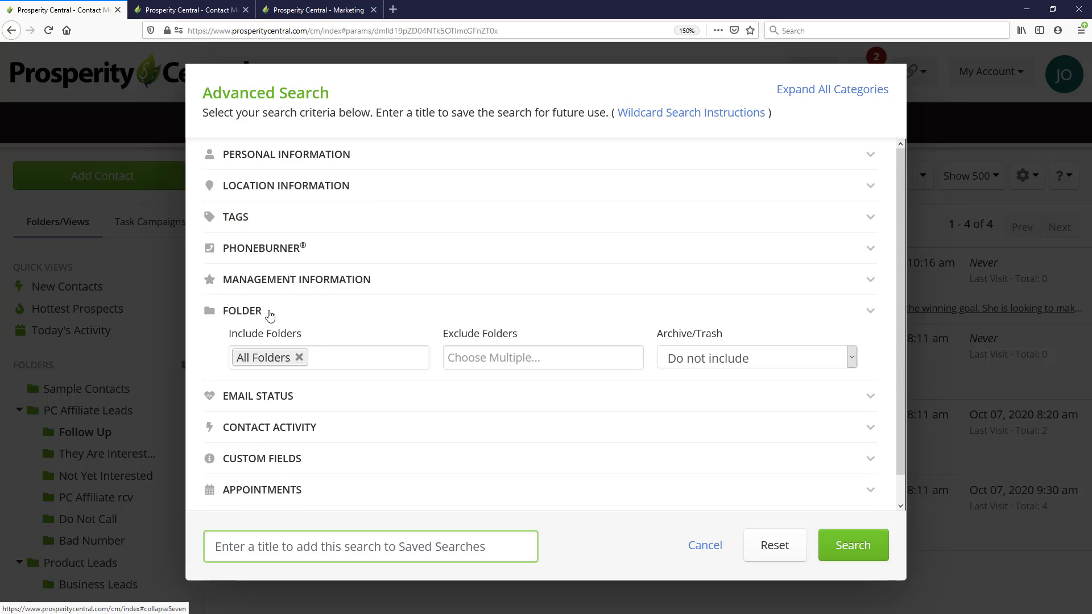
pyautogui.click(349, 354)
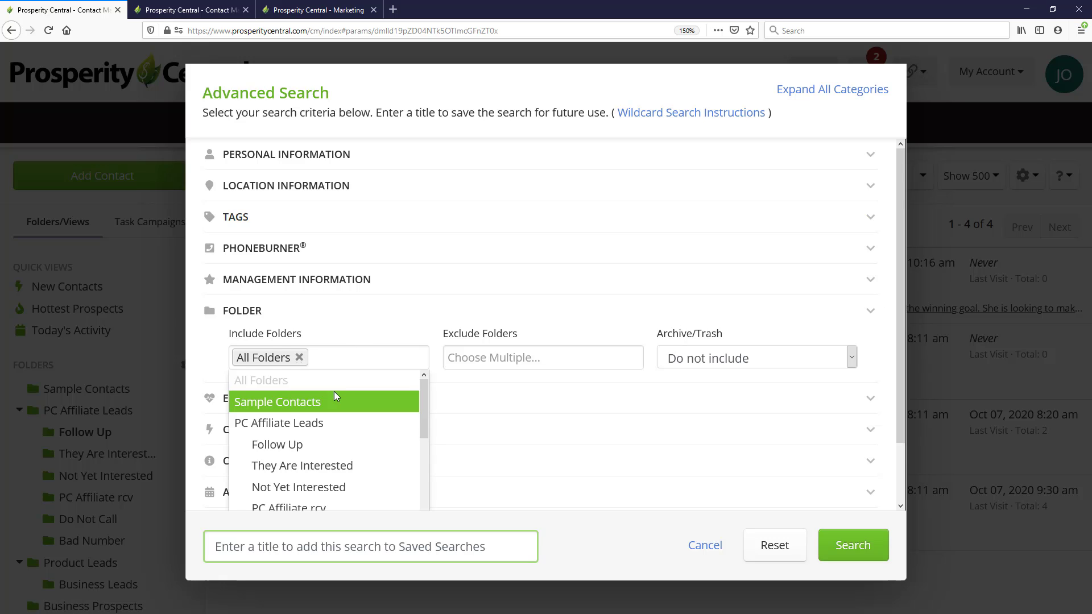
pyautogui.click(286, 444)
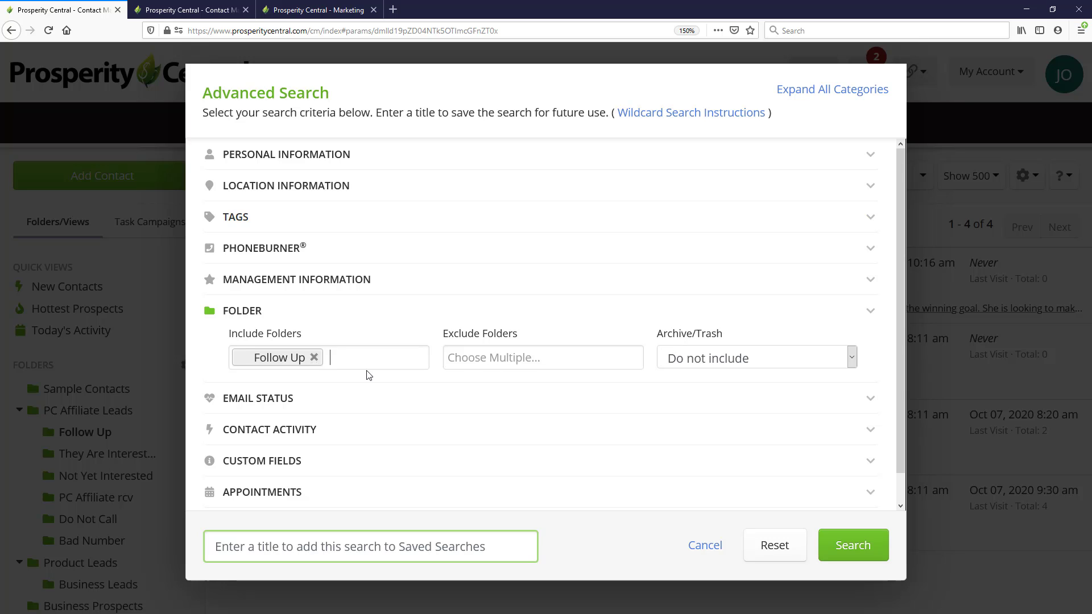
# Filter the advanced search by the Follow Up Date custom field on October 12, 2020 and run the search
pyautogui.scroll(-1, 378, 370)
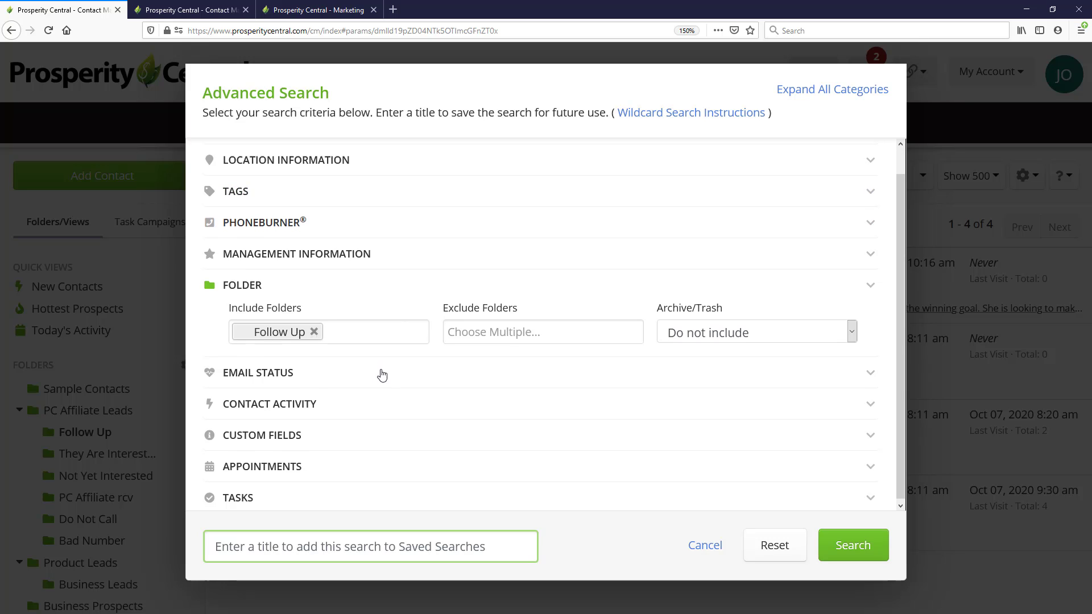
pyautogui.click(263, 434)
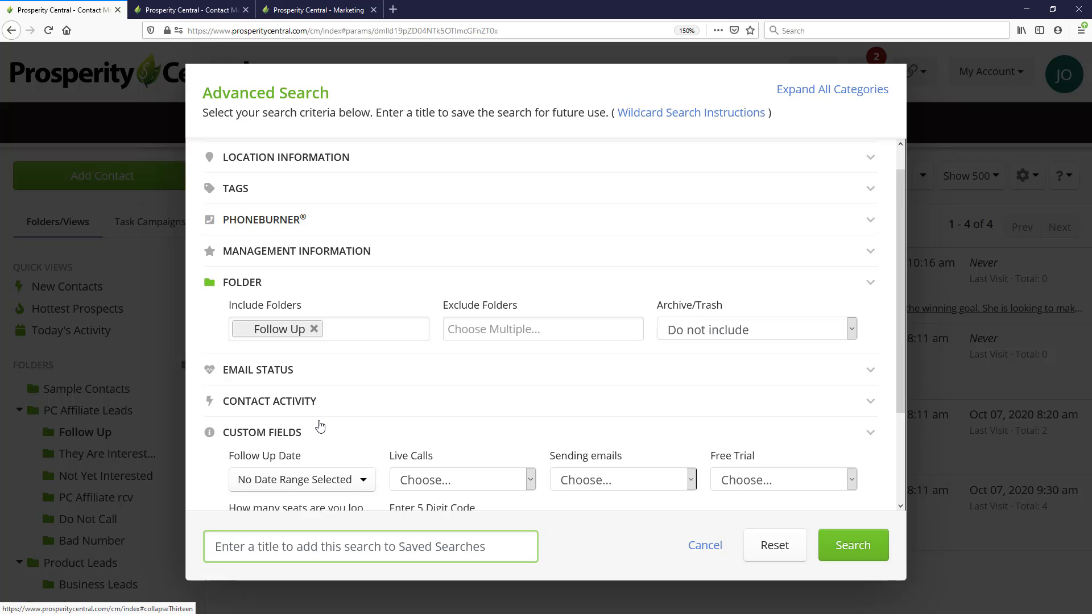
pyautogui.scroll(-2, 320, 424)
pyautogui.scroll(-2, 320, 424)
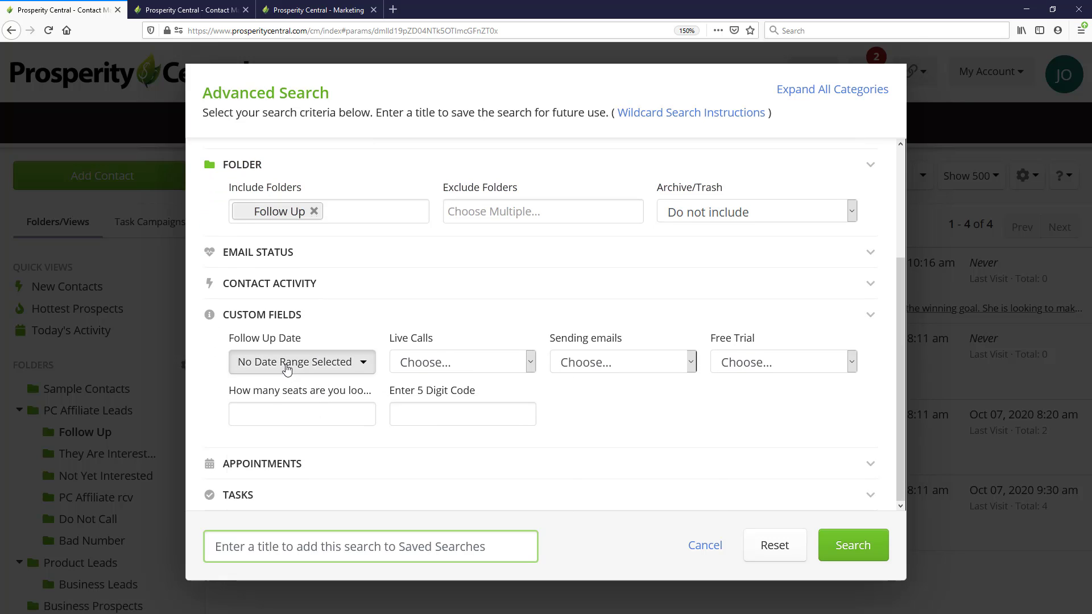
pyautogui.click(287, 366)
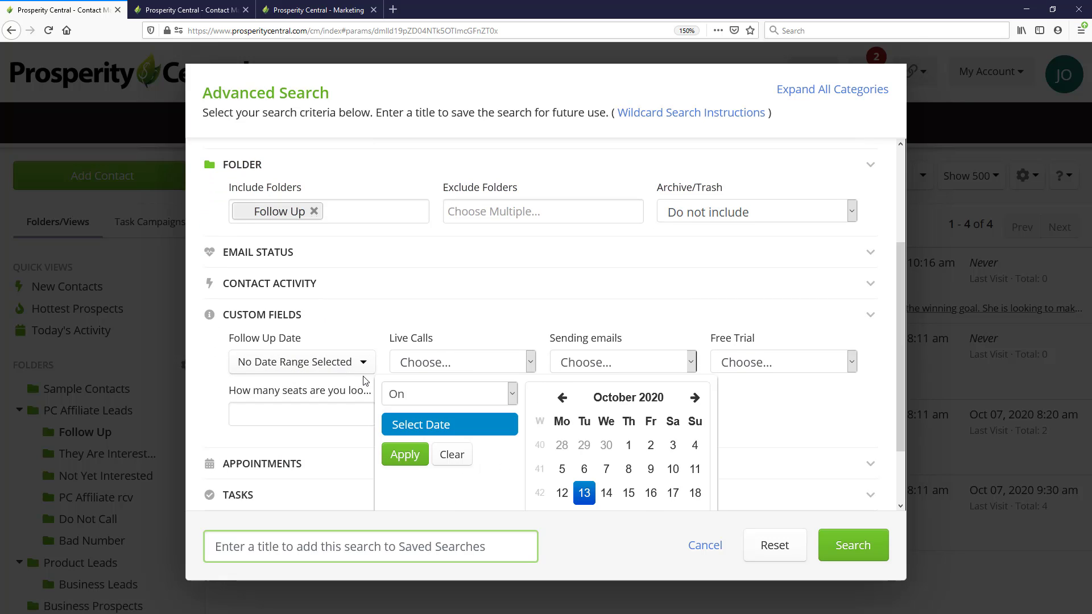
pyautogui.scroll(-3, 586, 352)
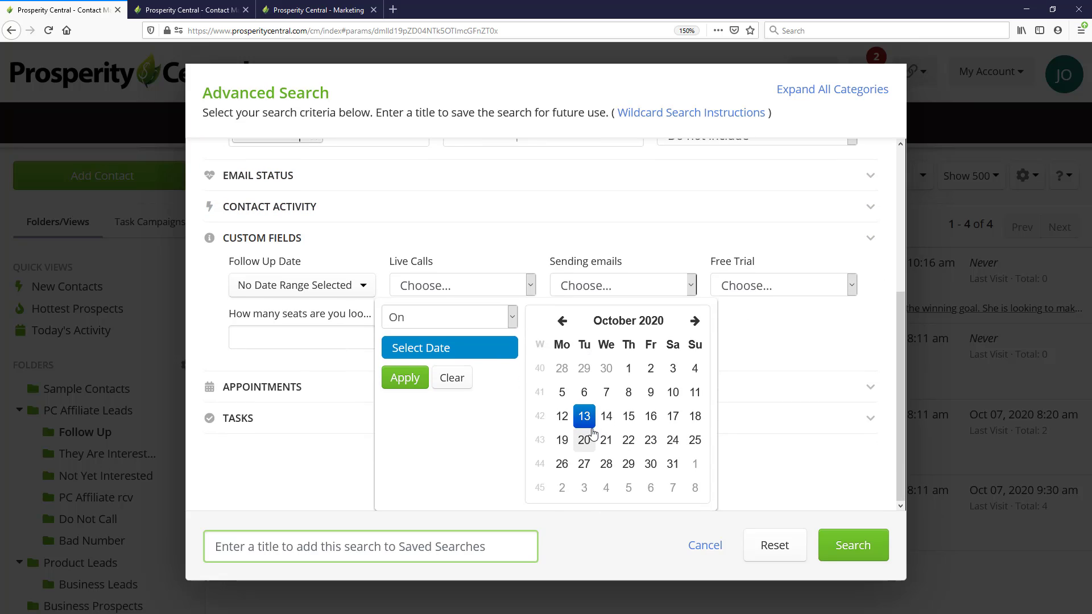
pyautogui.click(563, 417)
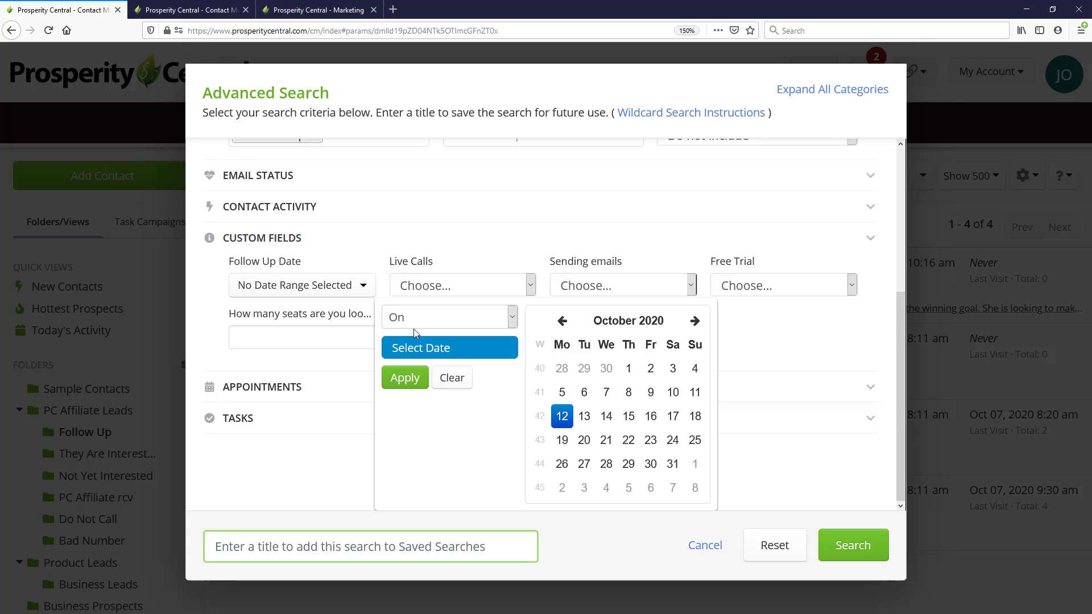
pyautogui.click(413, 385)
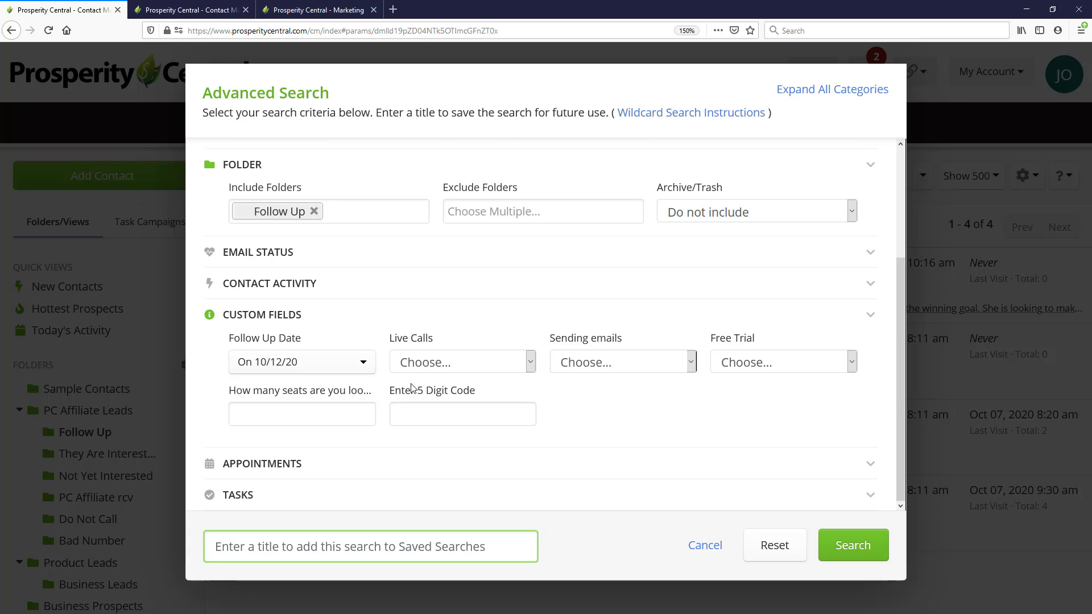
pyautogui.click(853, 552)
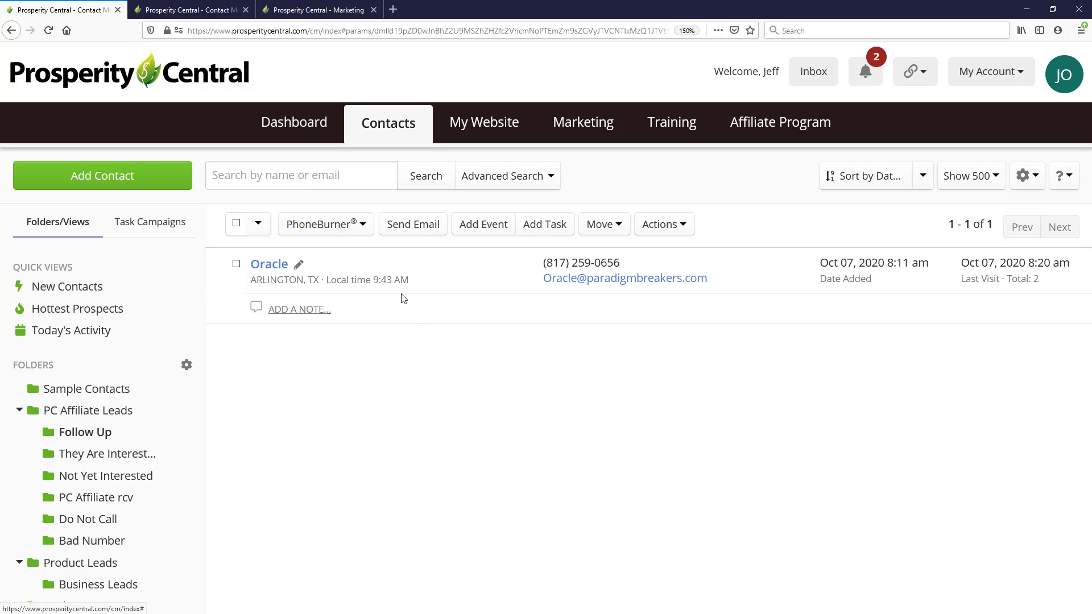
# Change the advanced search's Follow Up Date criterion to between October 5 and October 12, 2020, and run the search
pyautogui.click(502, 176)
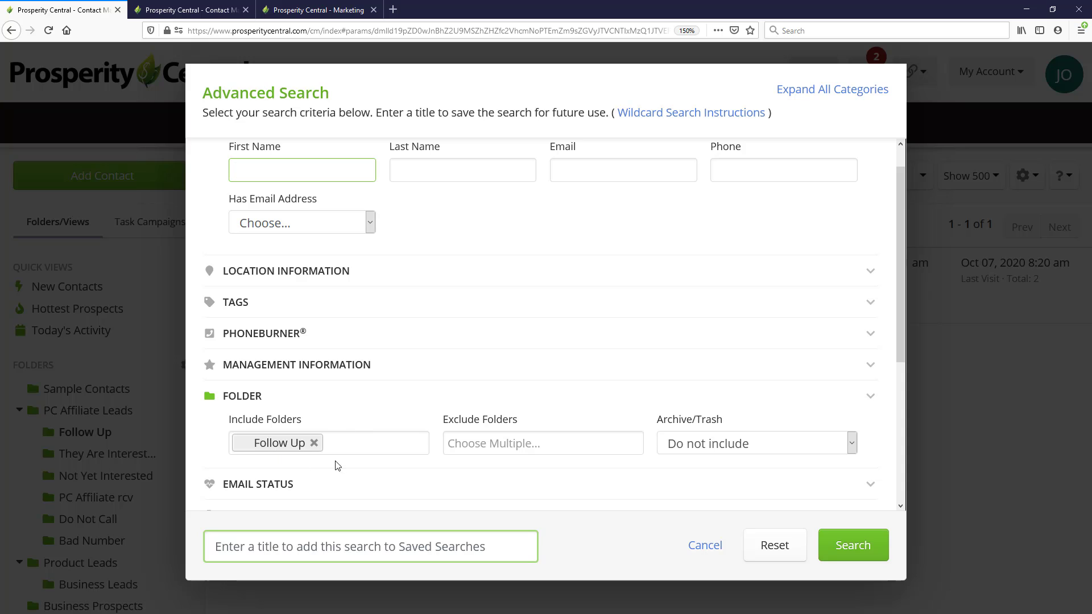
pyautogui.scroll(-4, 366, 435)
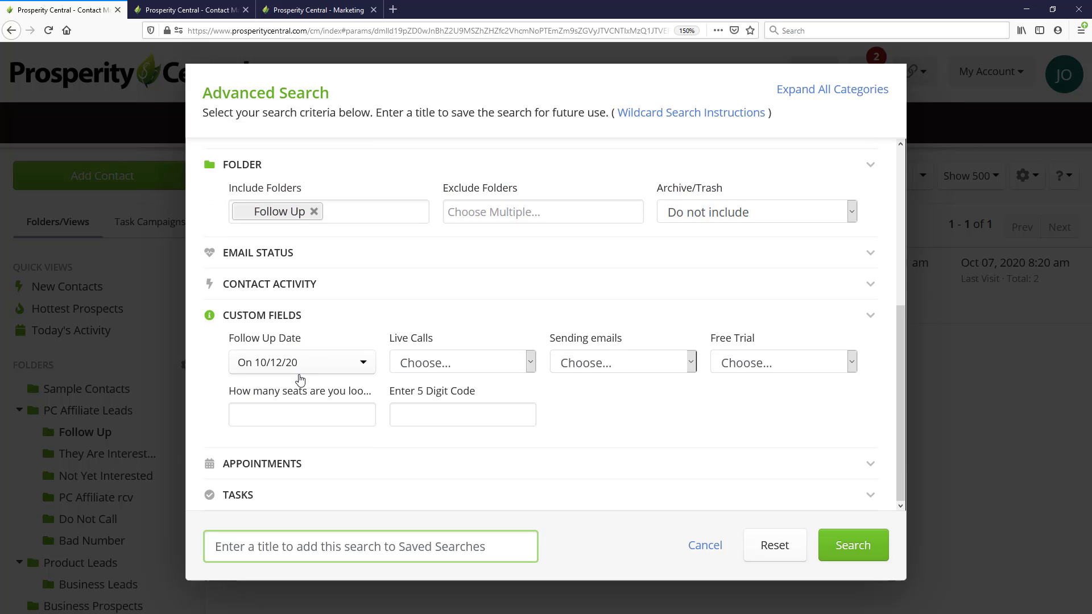
pyautogui.click(341, 370)
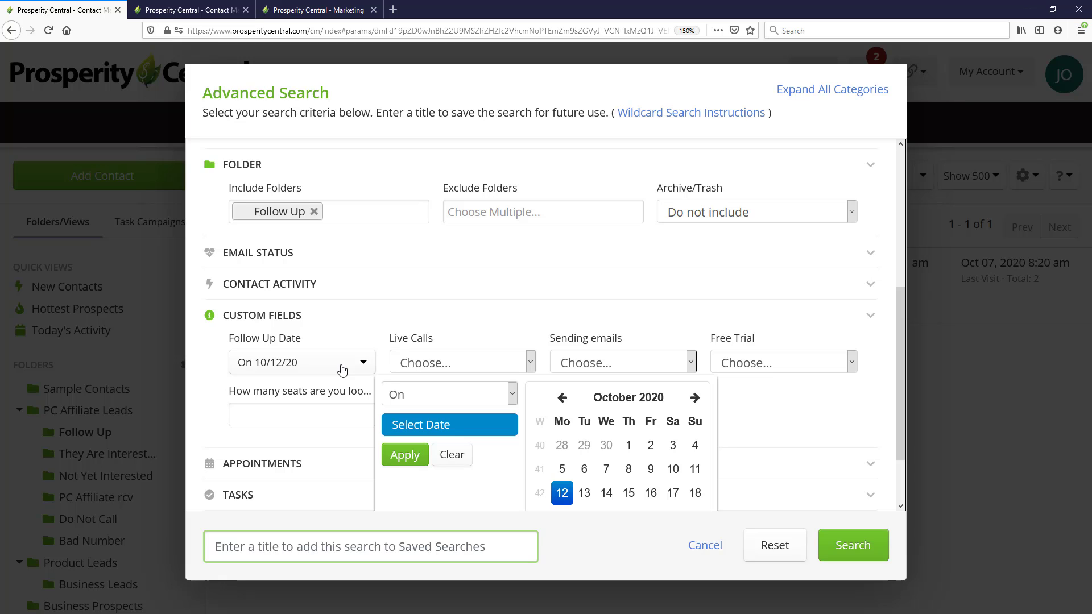
pyautogui.click(418, 398)
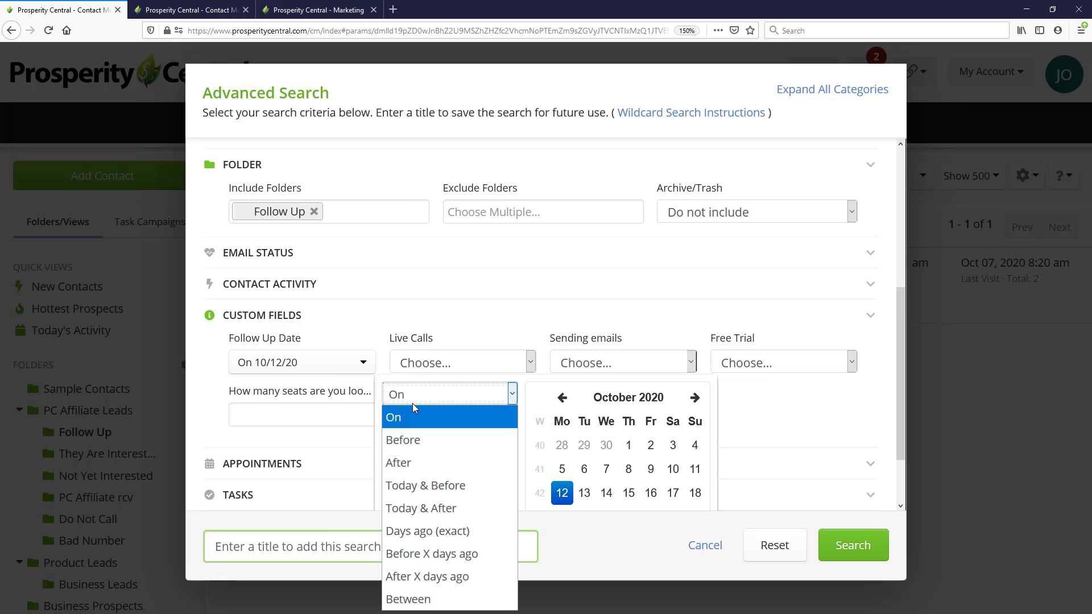
pyautogui.click(428, 601)
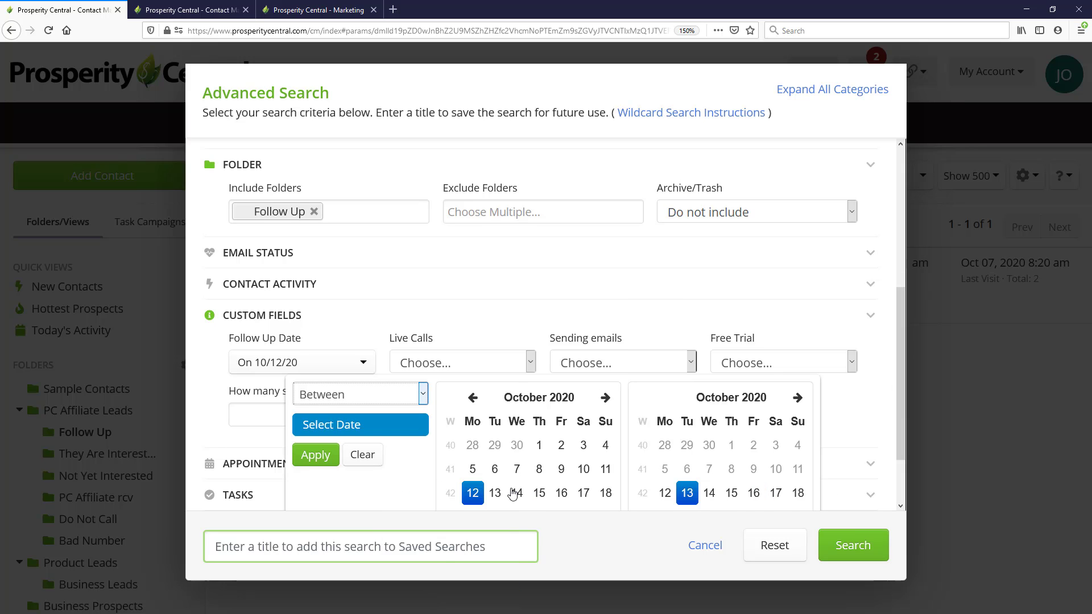
pyautogui.scroll(-2, 361, 323)
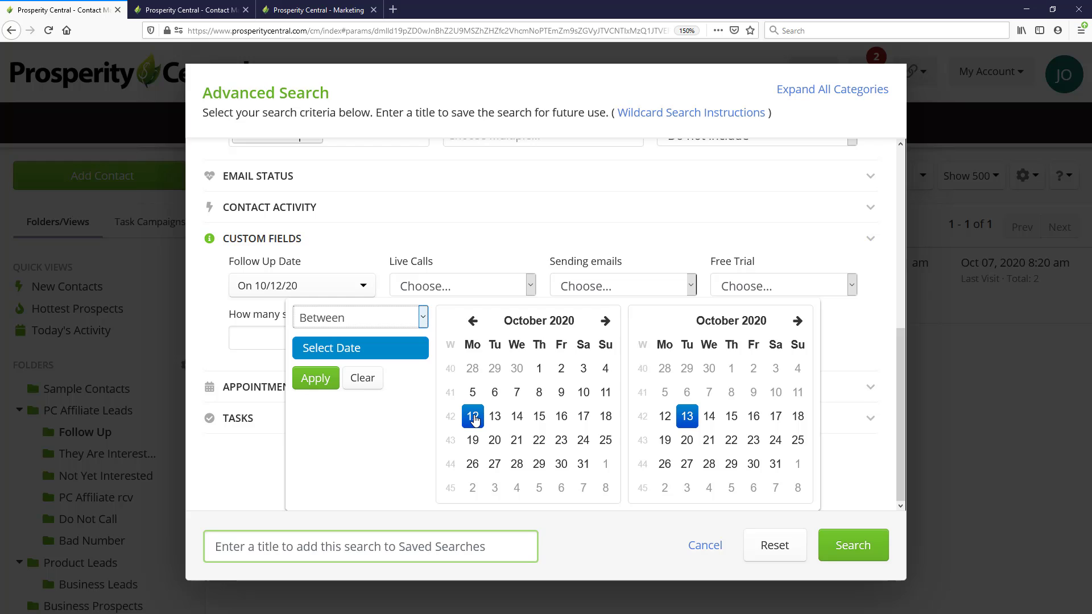
pyautogui.click(472, 393)
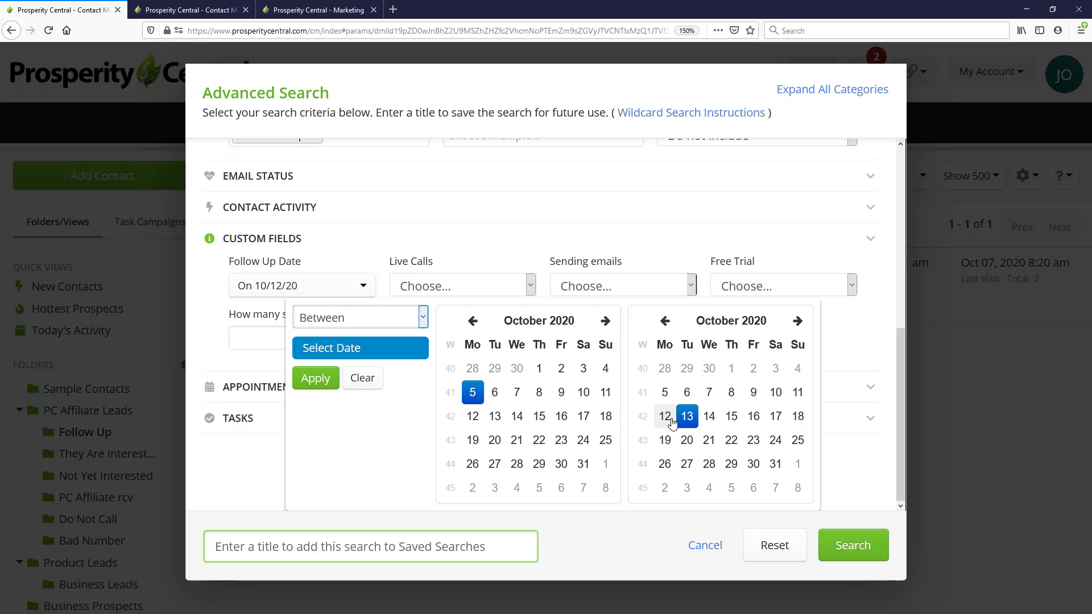
pyautogui.click(665, 416)
pyautogui.click(851, 546)
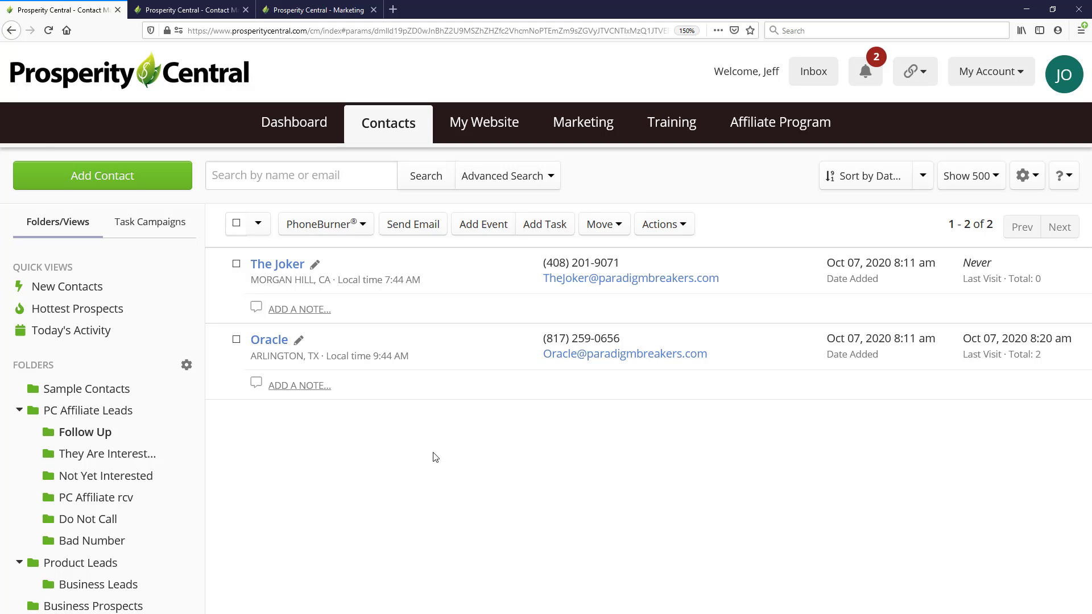
# Change the advanced search's Follow Up Date criterion to before October 13, 2020 and run the search
pyautogui.click(509, 178)
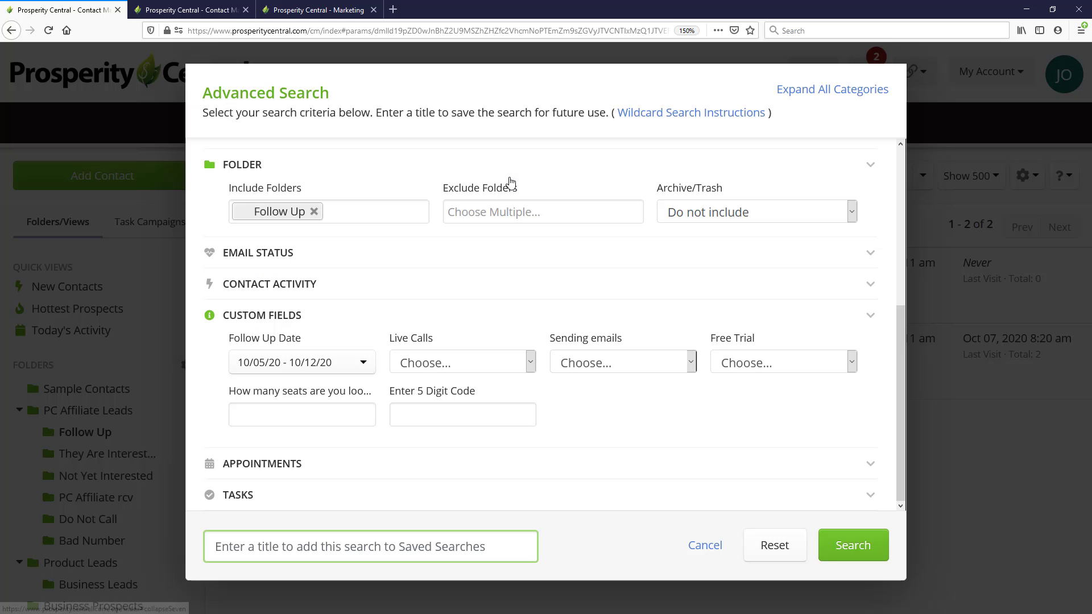
pyautogui.scroll(4, 336, 378)
pyautogui.scroll(-4, 336, 378)
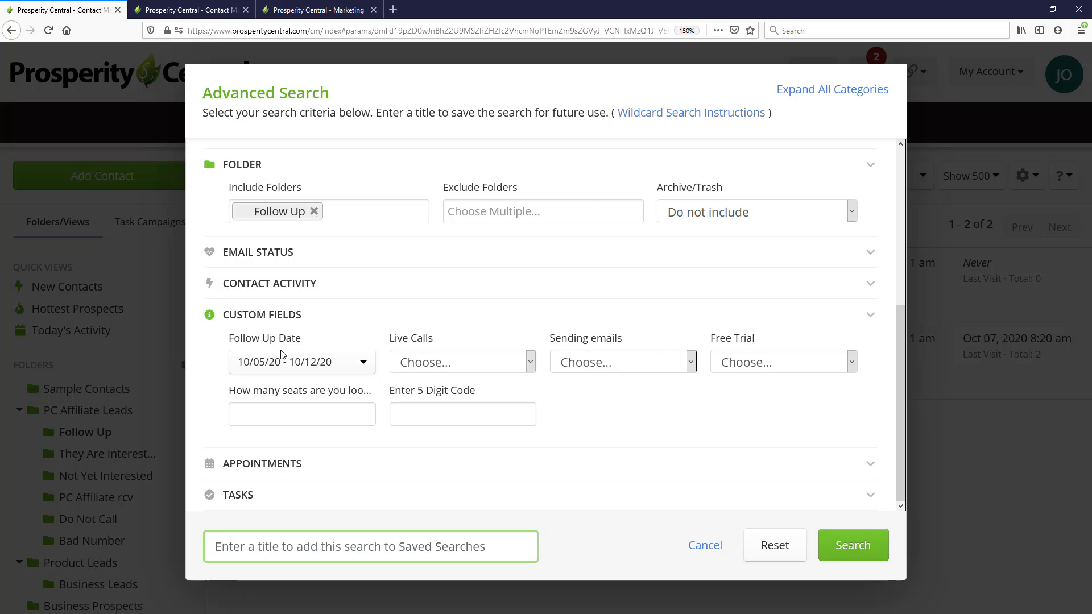
pyautogui.click(359, 370)
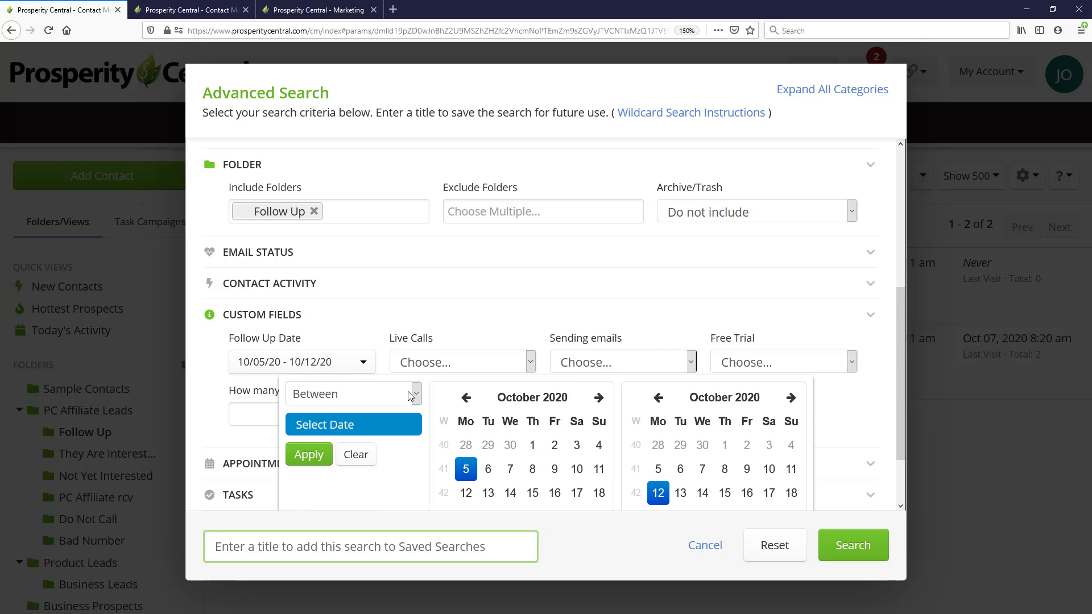
pyautogui.click(416, 396)
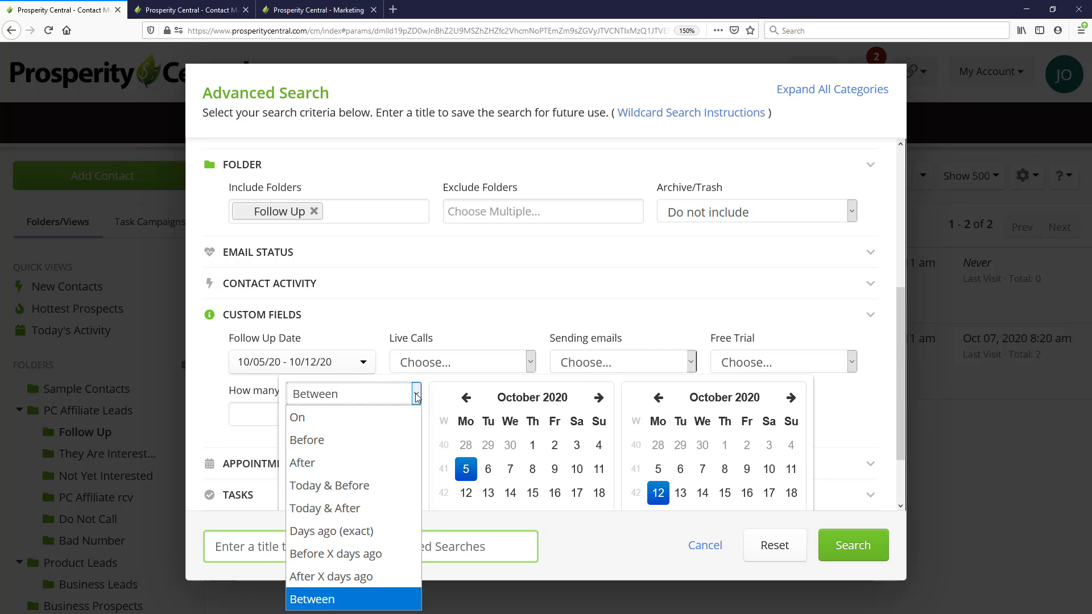
pyautogui.click(368, 447)
pyautogui.scroll(-2, 666, 372)
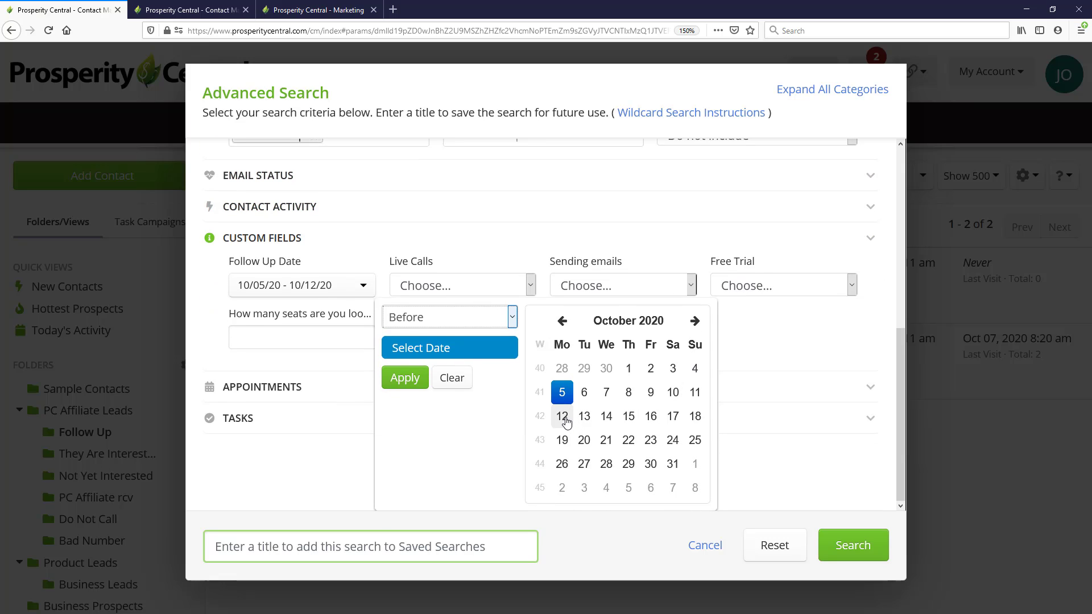
pyautogui.click(569, 411)
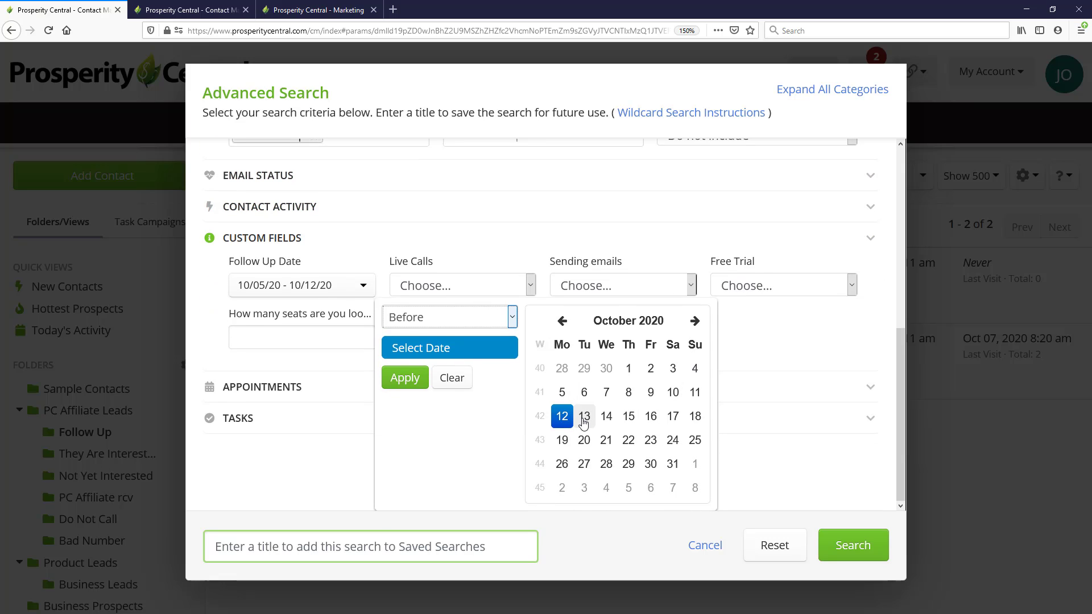
pyautogui.click(584, 417)
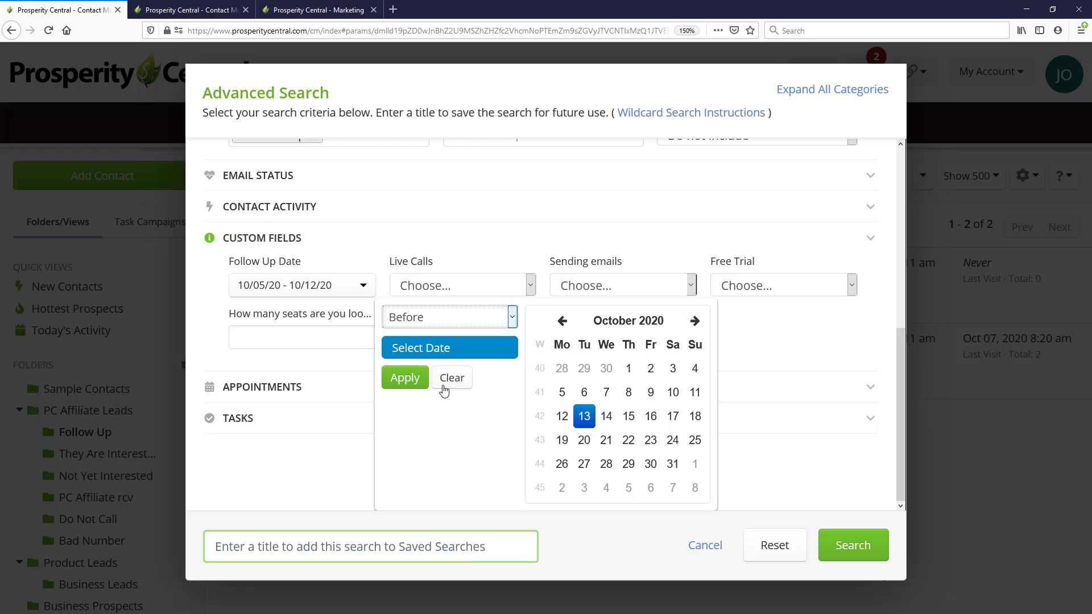
pyautogui.click(405, 377)
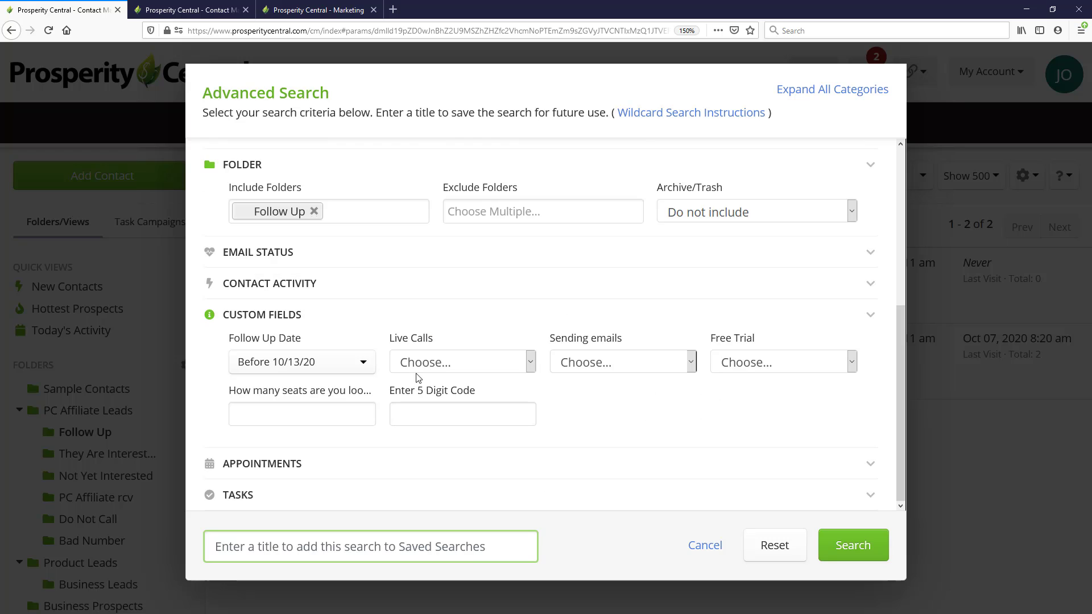
pyautogui.click(865, 546)
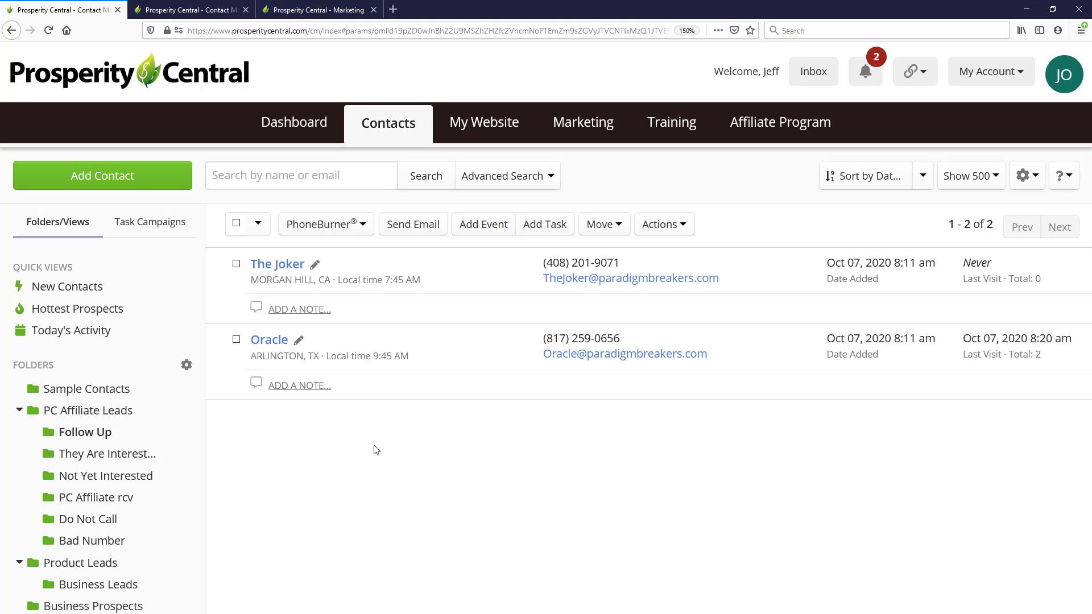
# Reload the main contact list and start a fresh advanced search that includes only the Follow Up folder
pyautogui.click(393, 127)
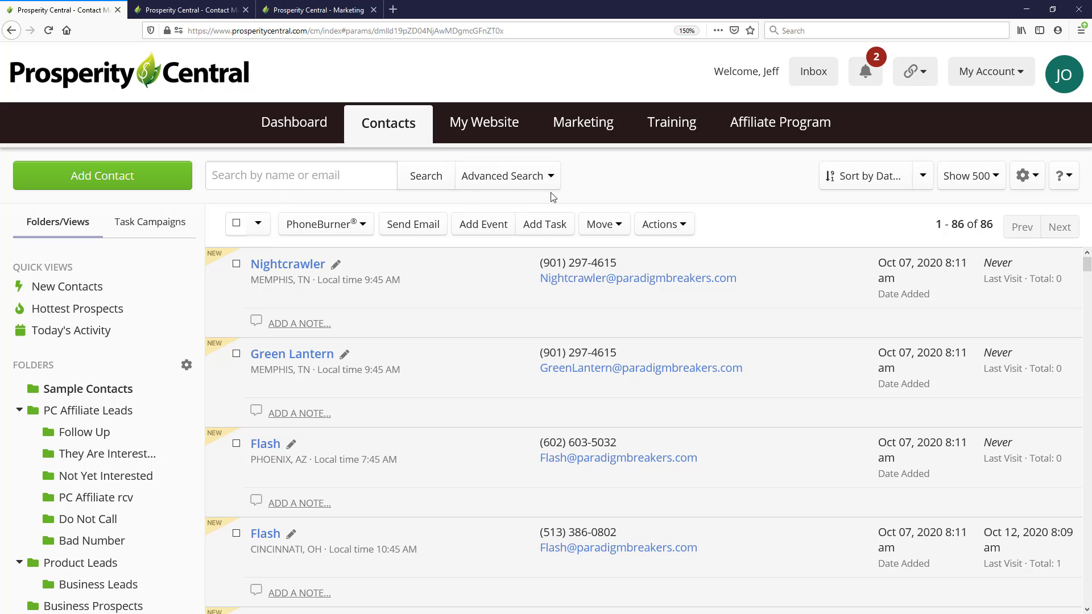
pyautogui.click(514, 178)
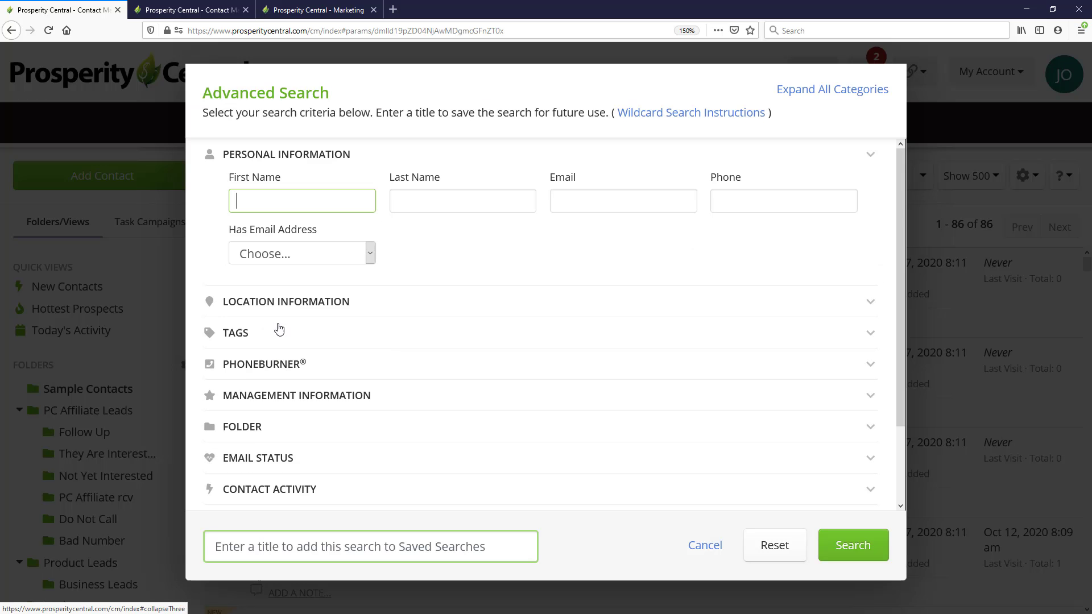
pyautogui.click(246, 427)
pyautogui.scroll(-3, 399, 375)
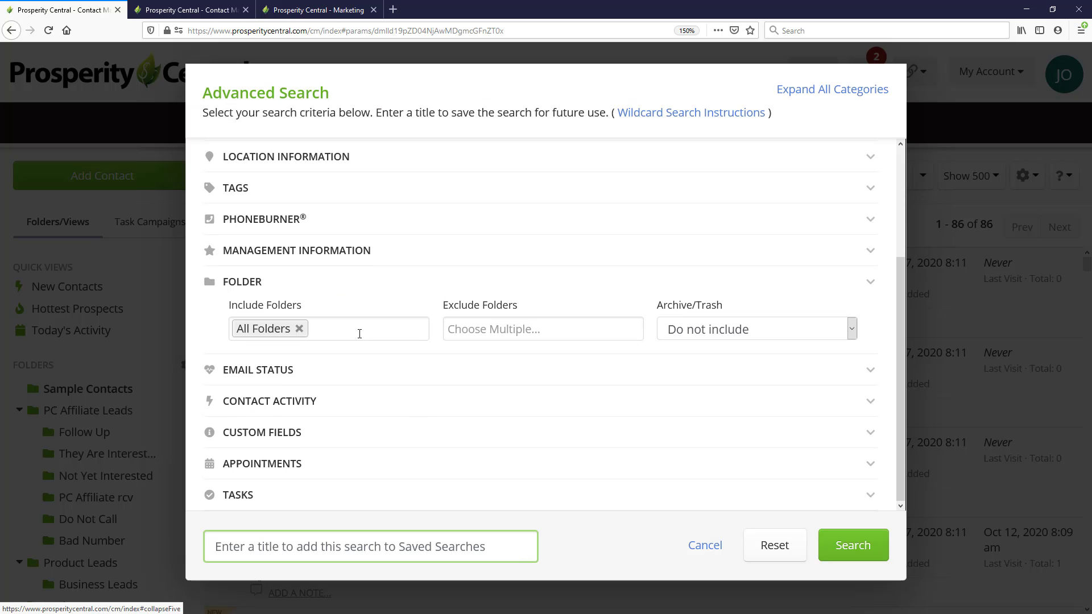
pyautogui.click(360, 334)
pyautogui.click(321, 415)
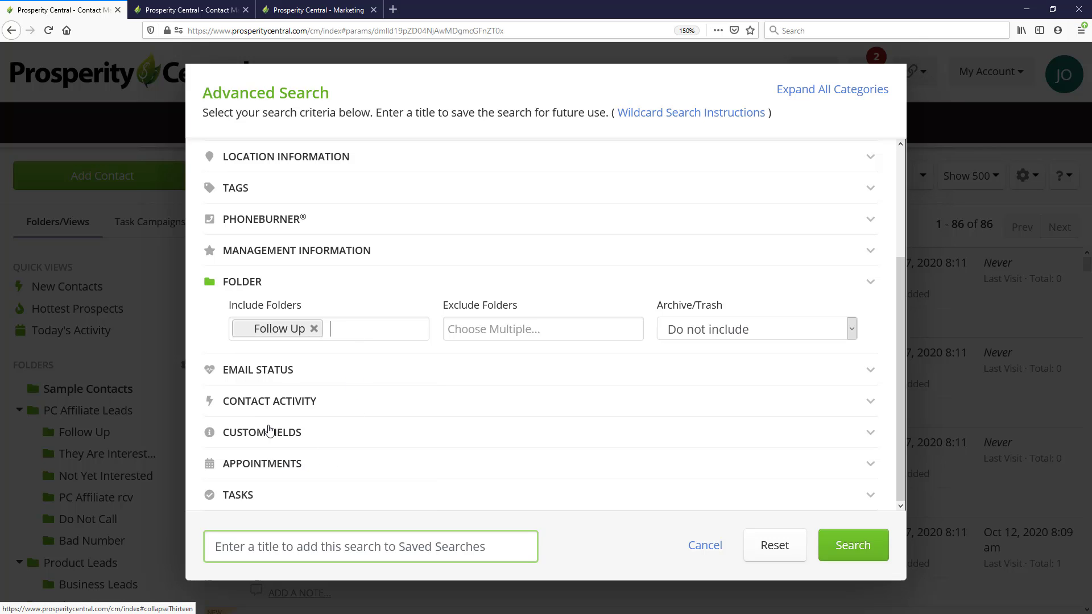
# Set the Follow Up Date custom field criterion of the new search to on October 12, 2020
pyautogui.click(270, 431)
pyautogui.scroll(-2, 359, 364)
pyautogui.click(356, 360)
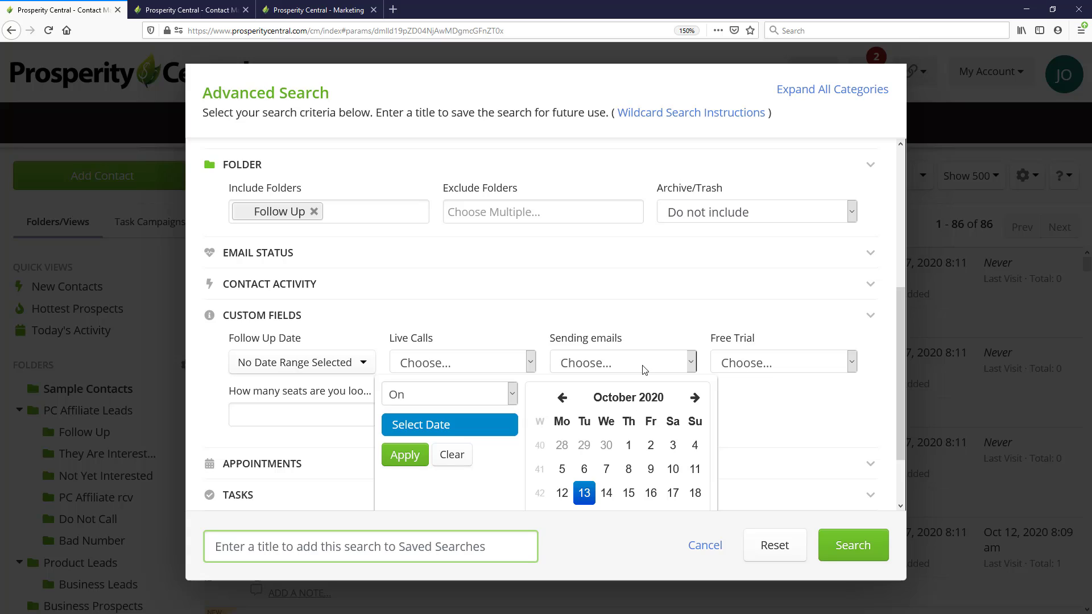
pyautogui.scroll(-2, 646, 370)
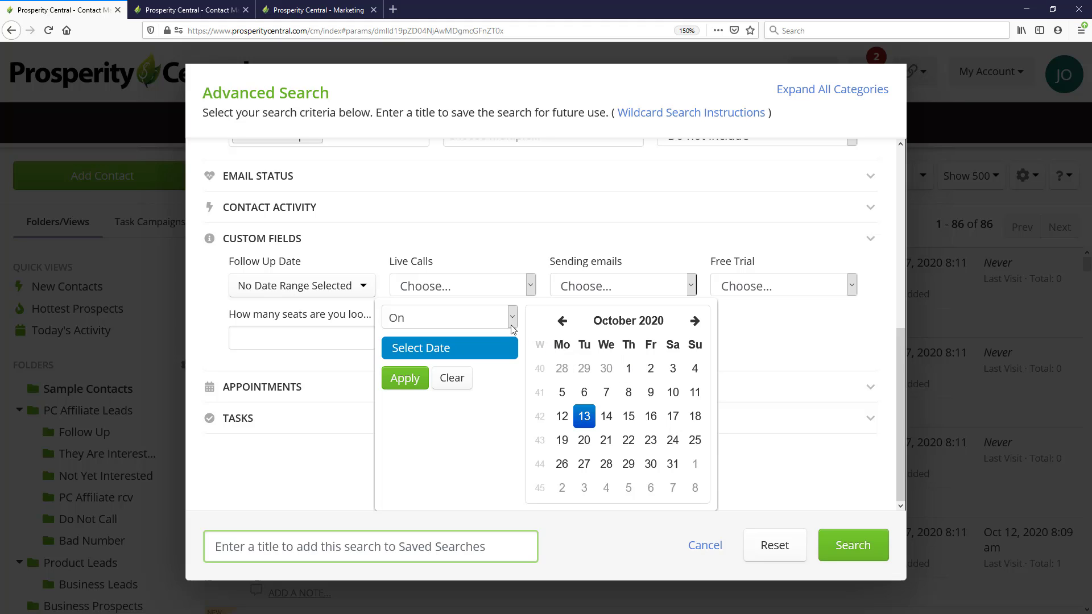
pyautogui.click(562, 416)
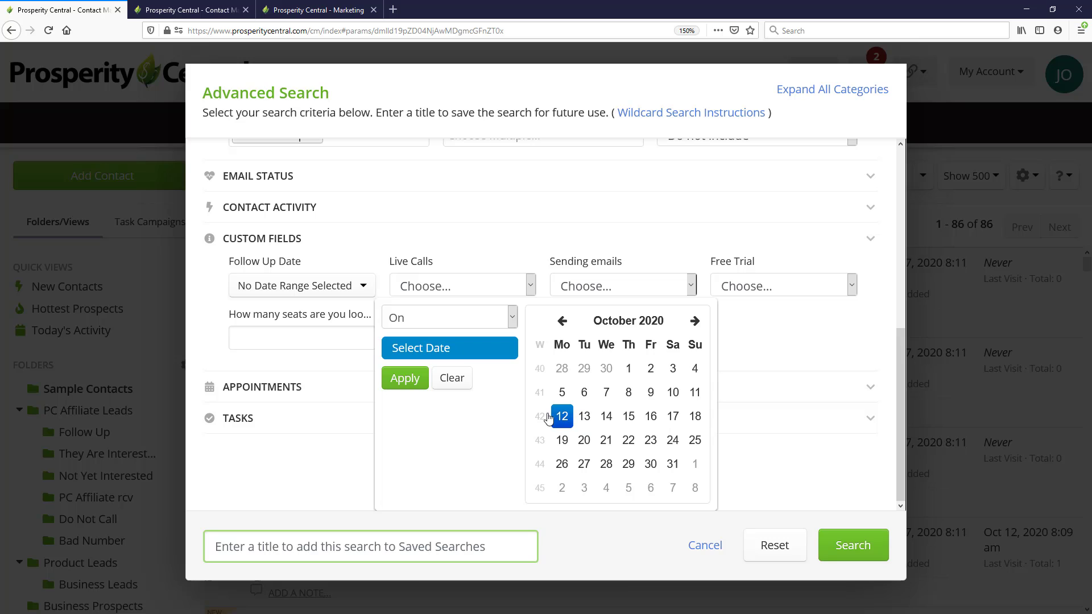
pyautogui.click(422, 385)
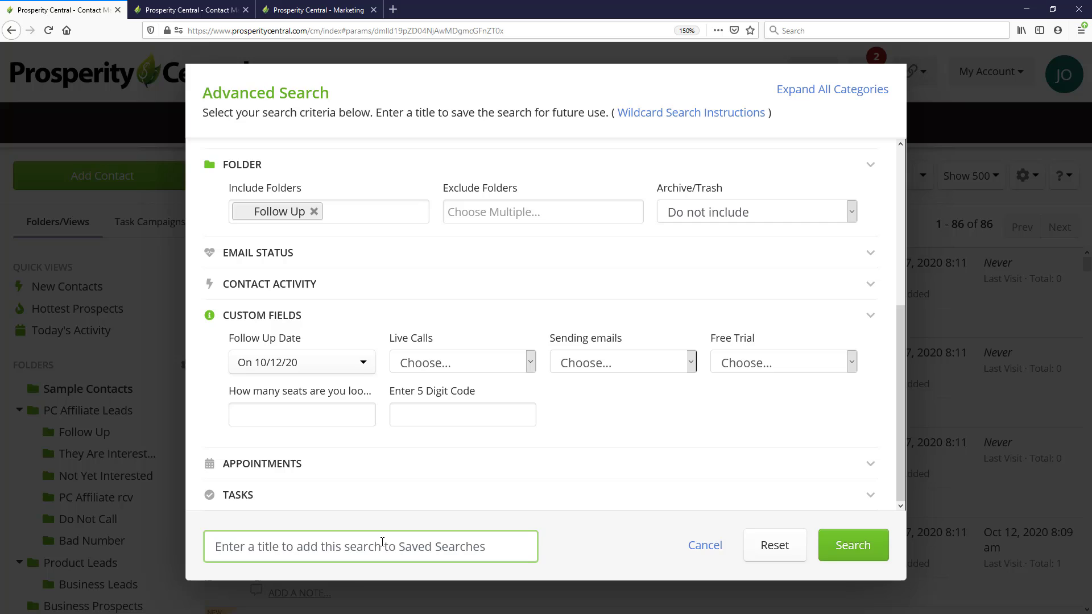
# Title the search "Todays Call Backs" to save it for reuse, and run it
pyautogui.write('Todays')
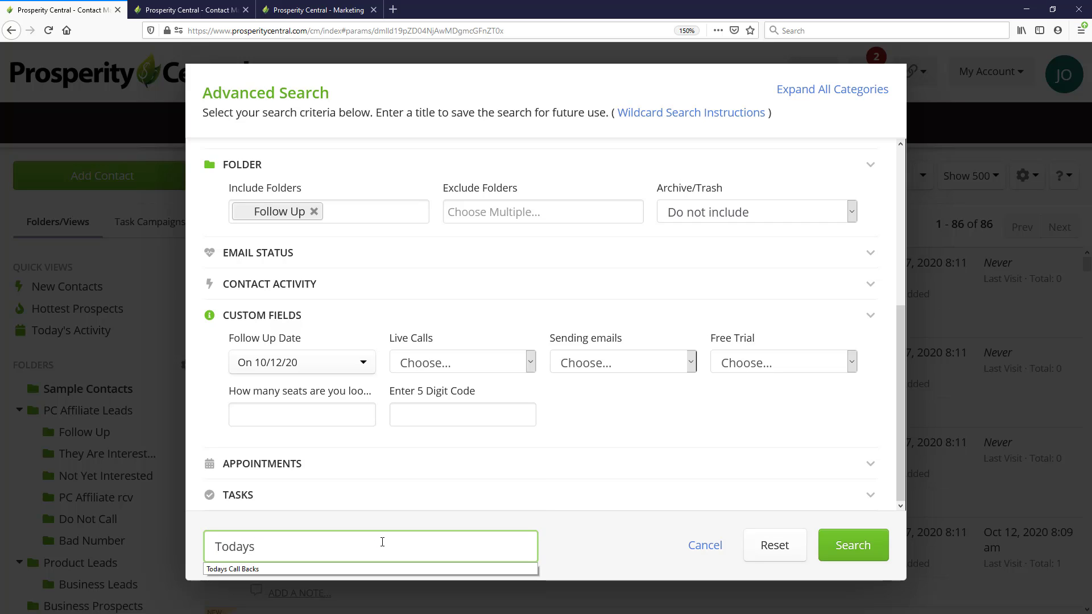
pyautogui.click(500, 569)
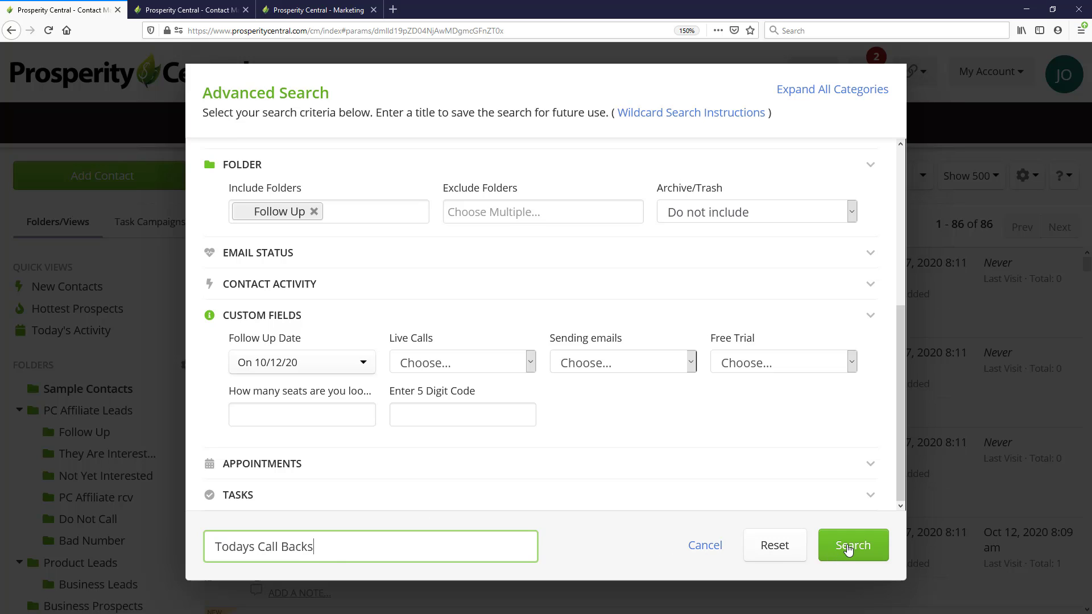
pyautogui.click(847, 547)
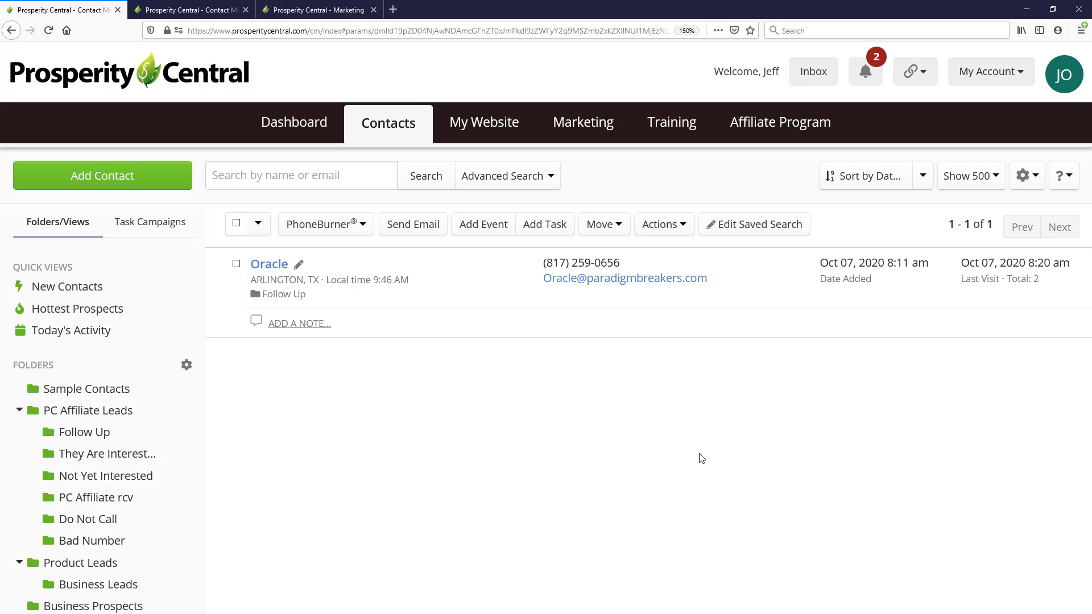
# Edit the saved search so its Follow Up Date criterion is exactly 0 days ago, and update the search
pyautogui.click(758, 225)
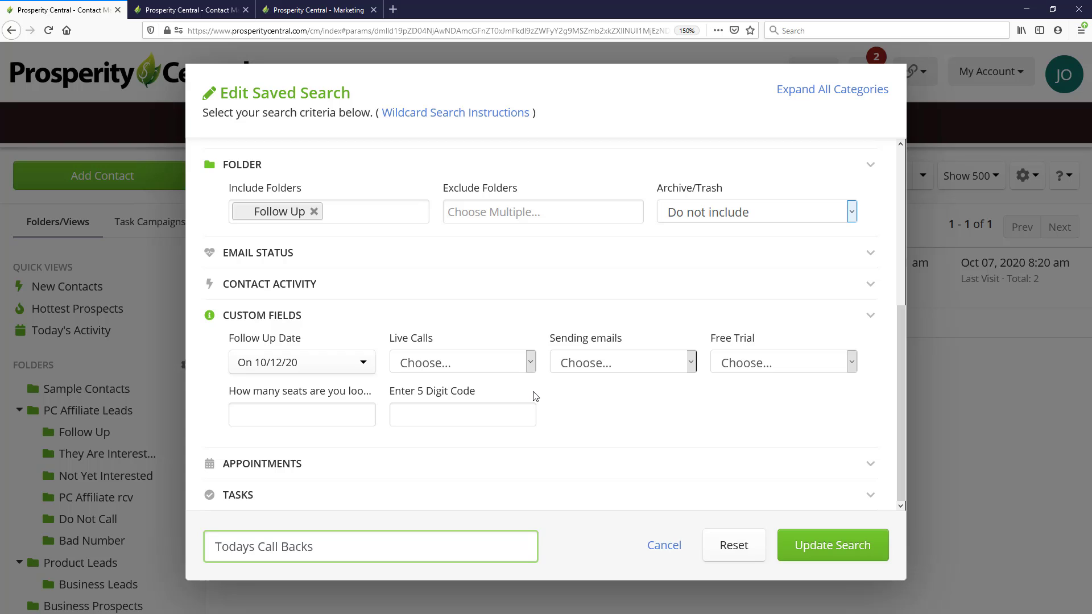
pyautogui.click(347, 368)
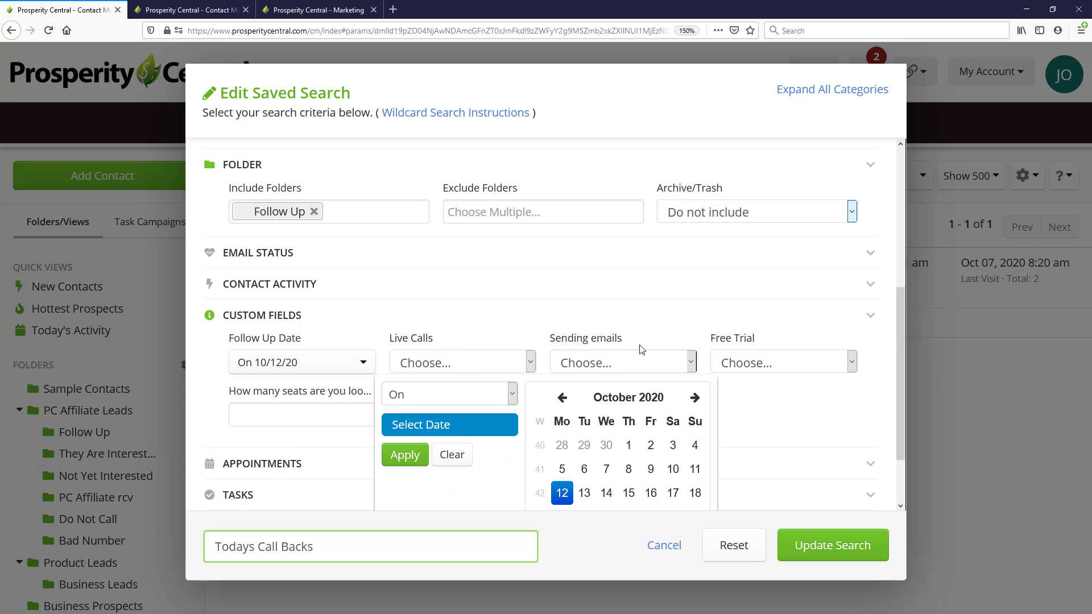
pyautogui.scroll(-2, 507, 370)
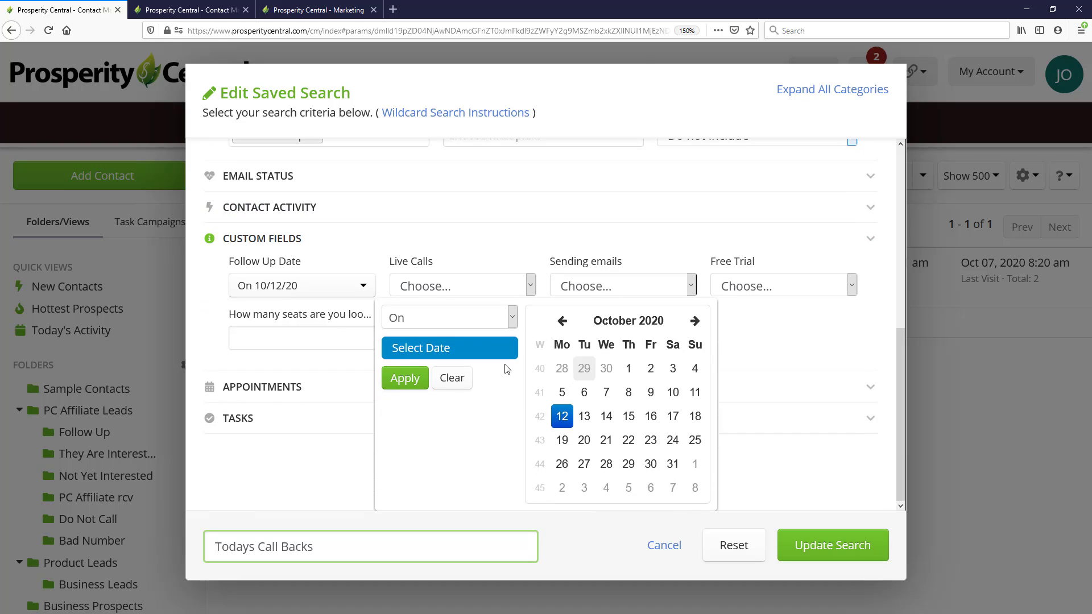
pyautogui.click(513, 319)
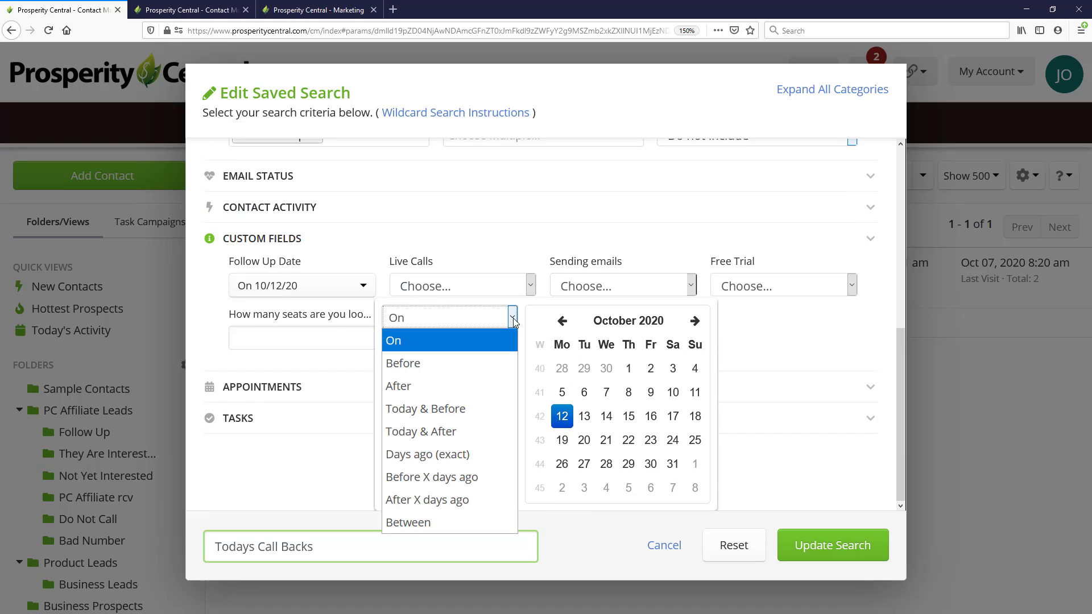
pyautogui.click(439, 455)
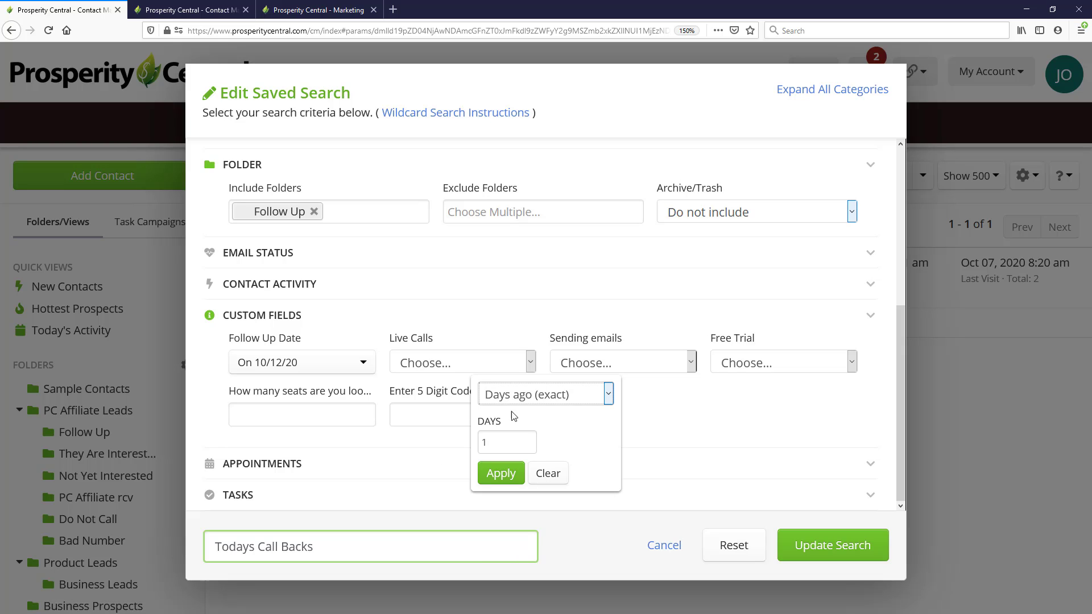
pyautogui.doubleClick(506, 441)
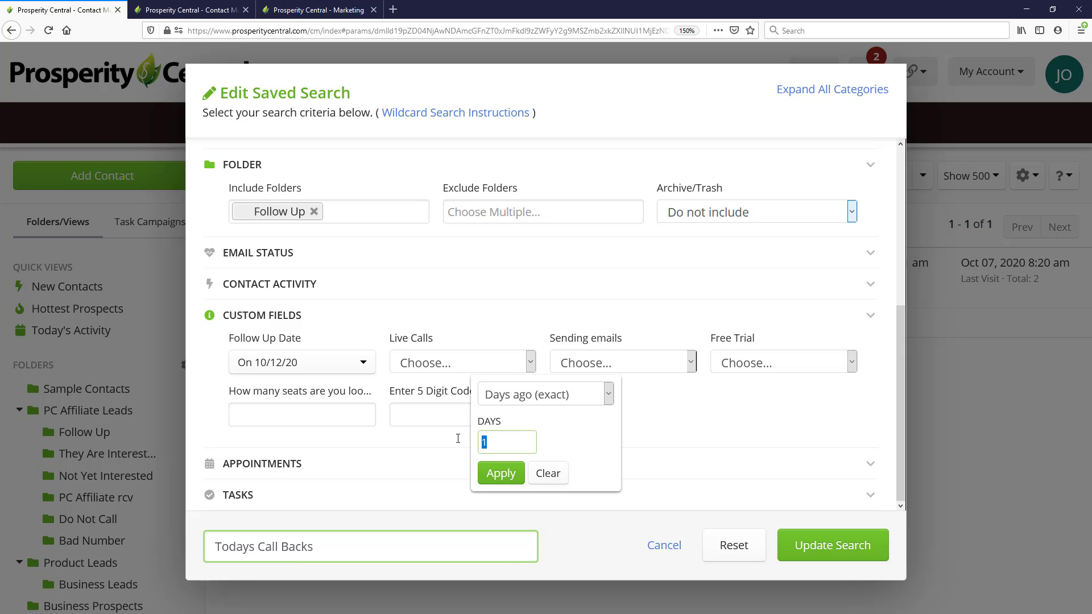
pyautogui.write('0')
pyautogui.click(496, 475)
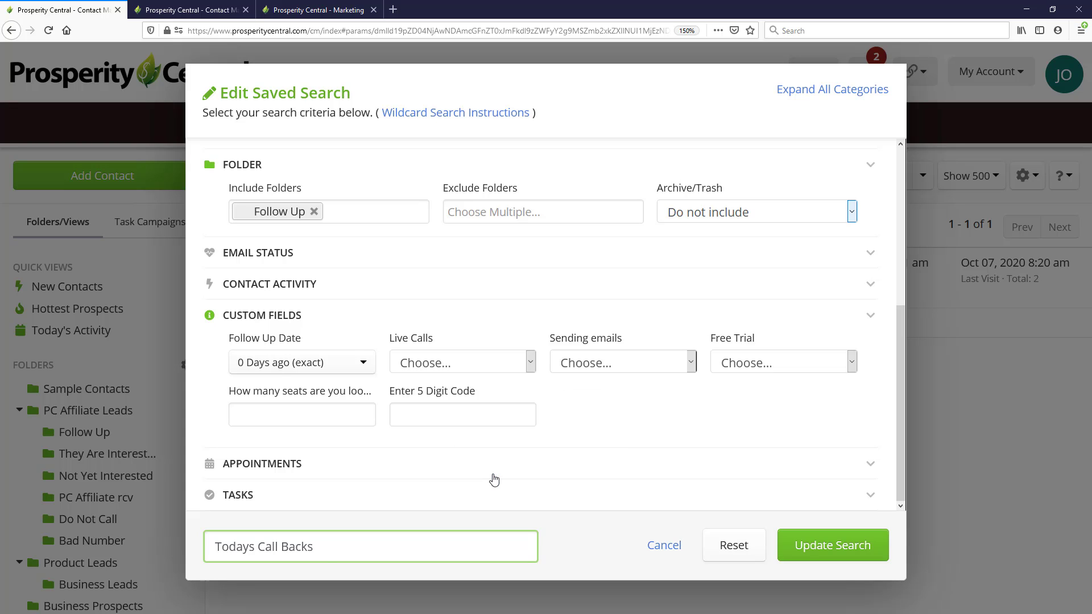
pyautogui.click(819, 549)
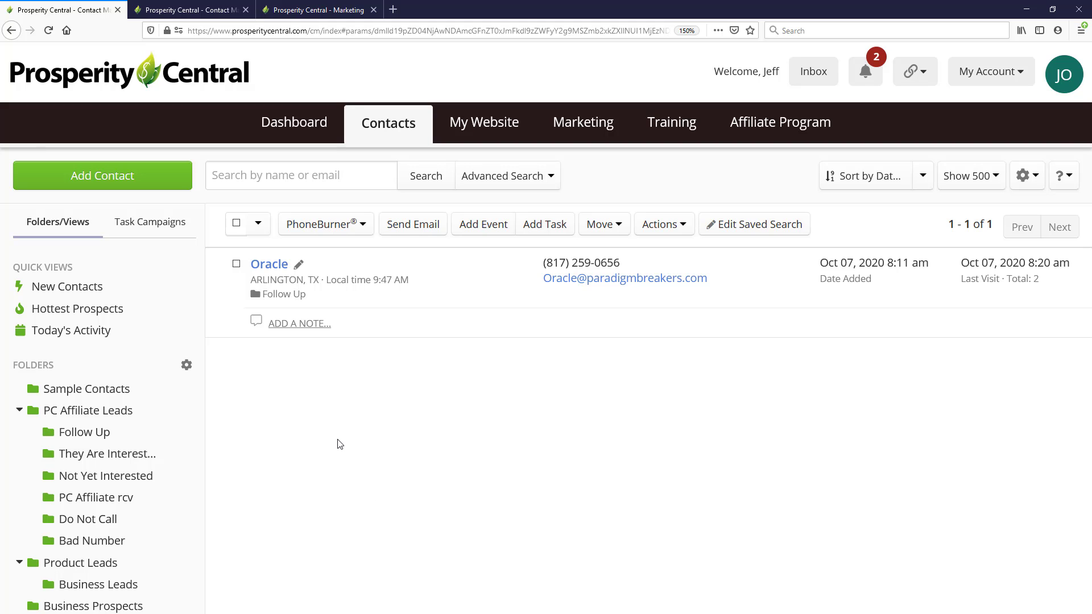
# Return to the main contact list and run the "Todays Call Backs" saved search from there
pyautogui.click(398, 126)
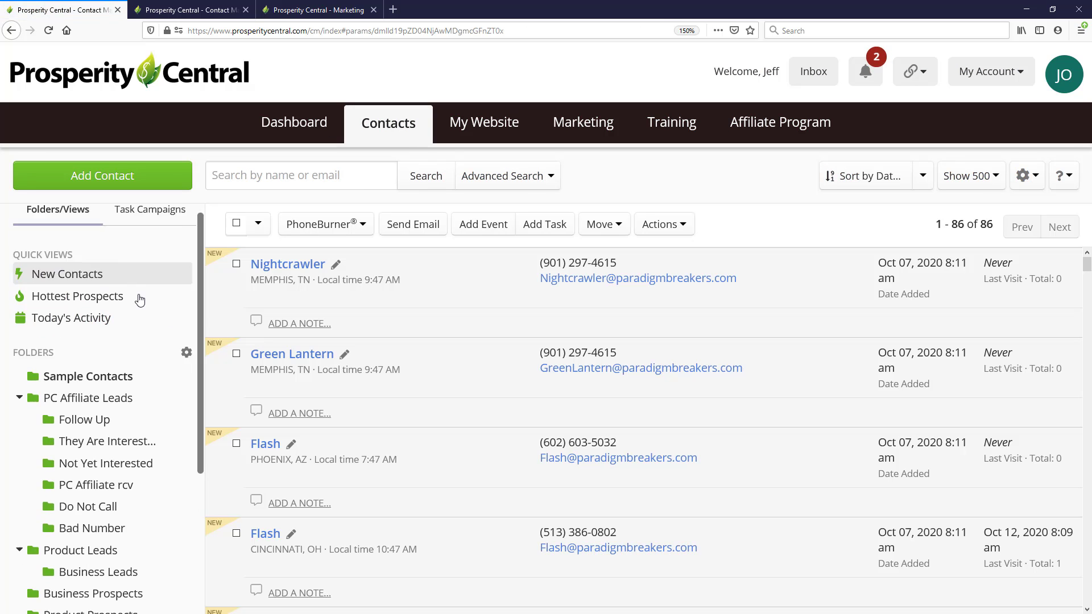
pyautogui.scroll(-4, 139, 301)
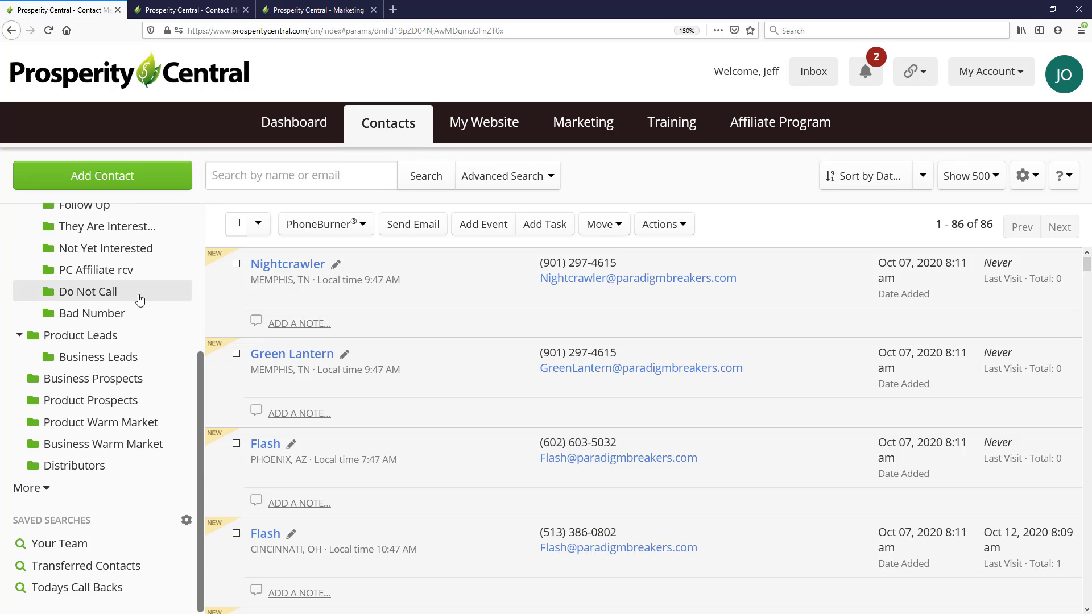
pyautogui.click(76, 593)
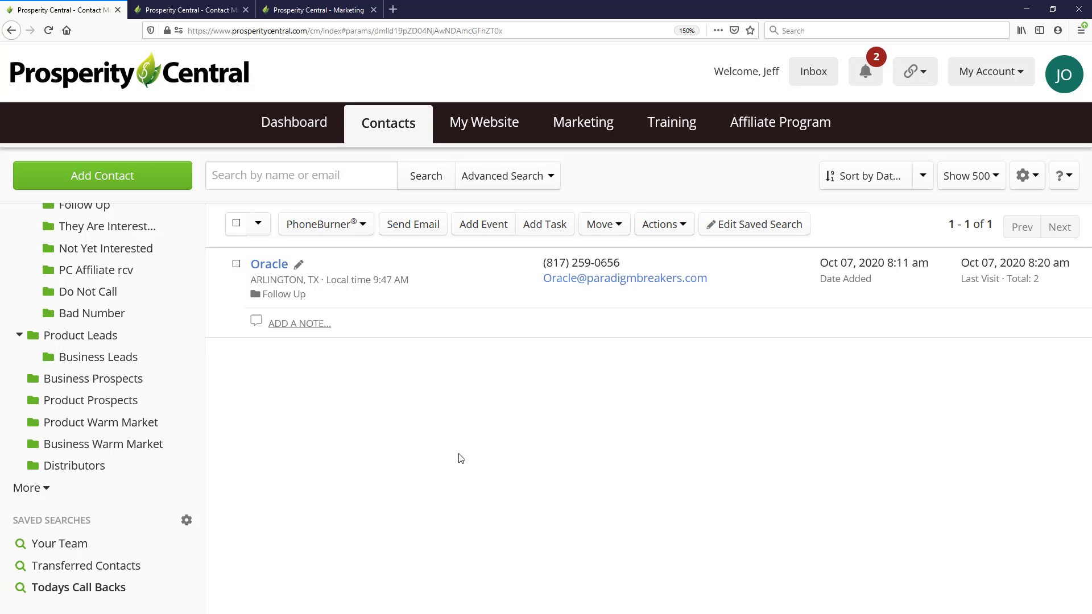
# Change the Follow Up Date criterion of the "Todays Call Backs" saved search to Today & Before and update the search
pyautogui.click(538, 178)
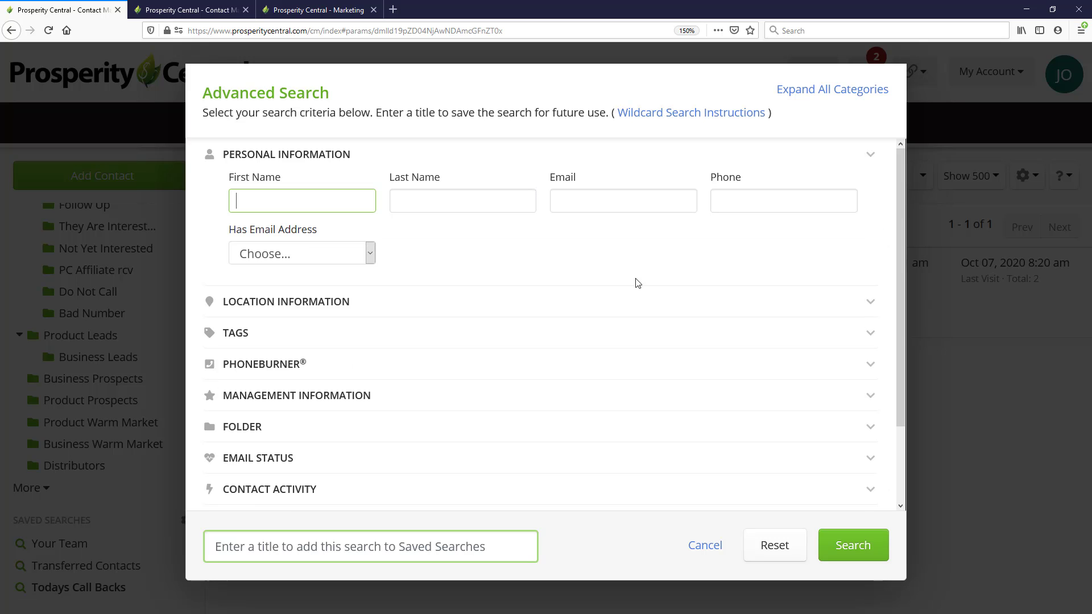
pyautogui.click(705, 547)
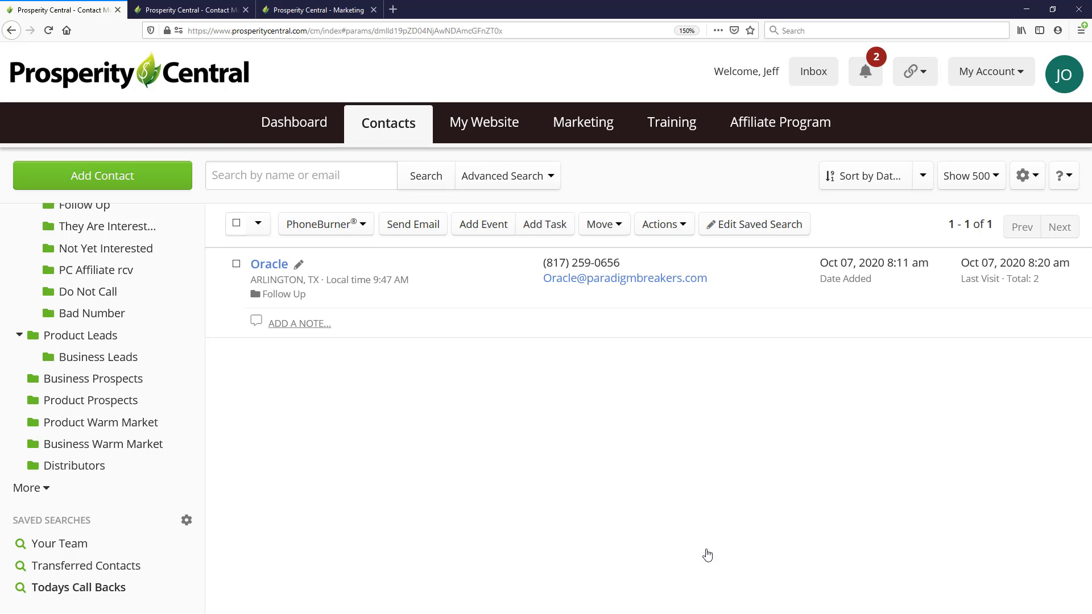
pyautogui.click(784, 234)
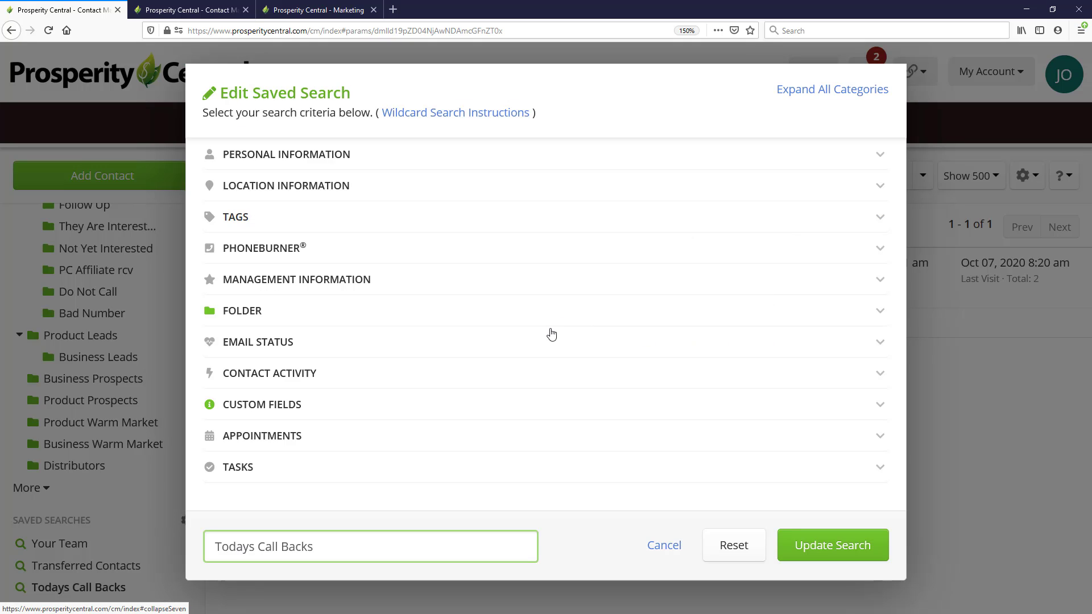
pyautogui.click(314, 406)
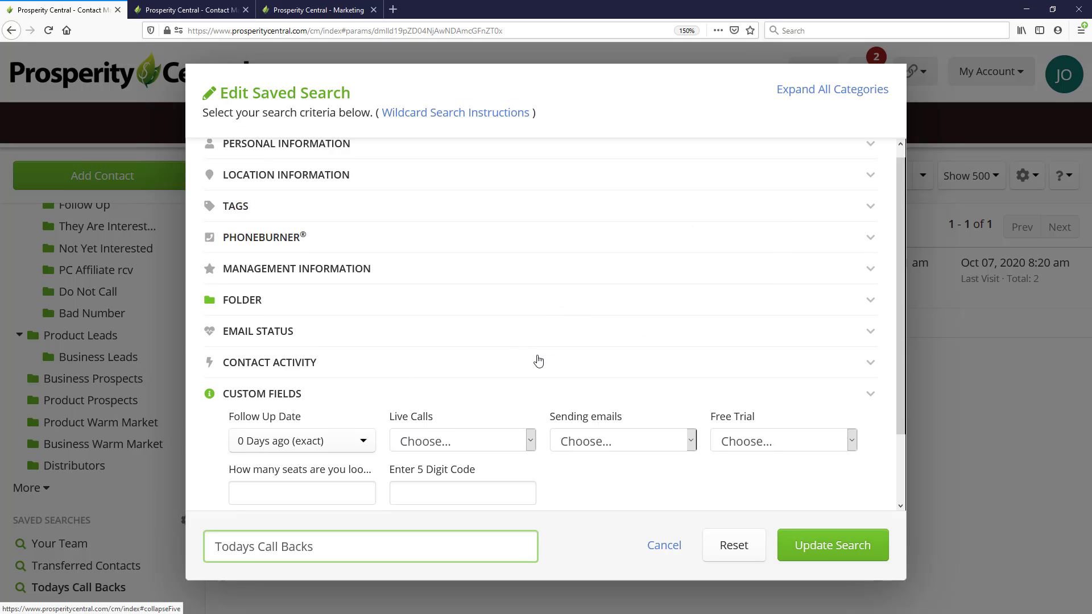
pyautogui.scroll(-3, 538, 364)
pyautogui.click(356, 364)
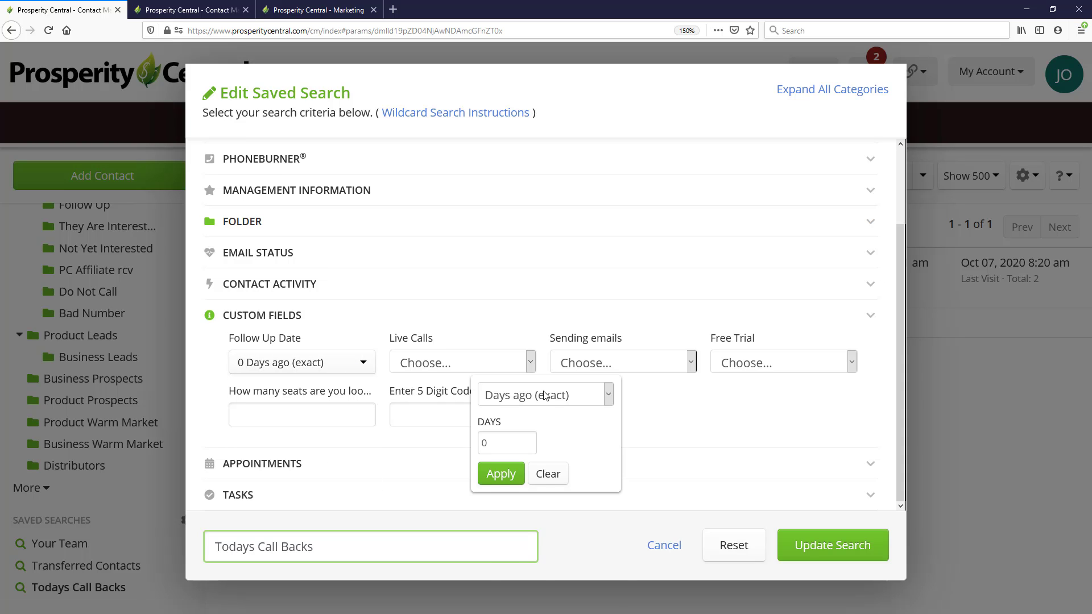
pyautogui.click(544, 395)
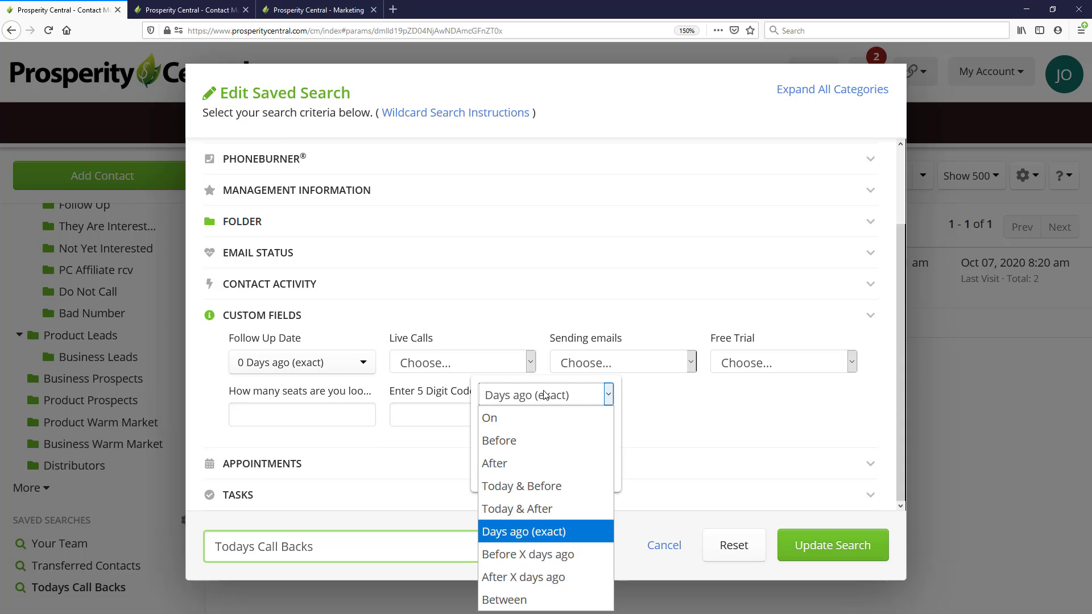
pyautogui.click(521, 487)
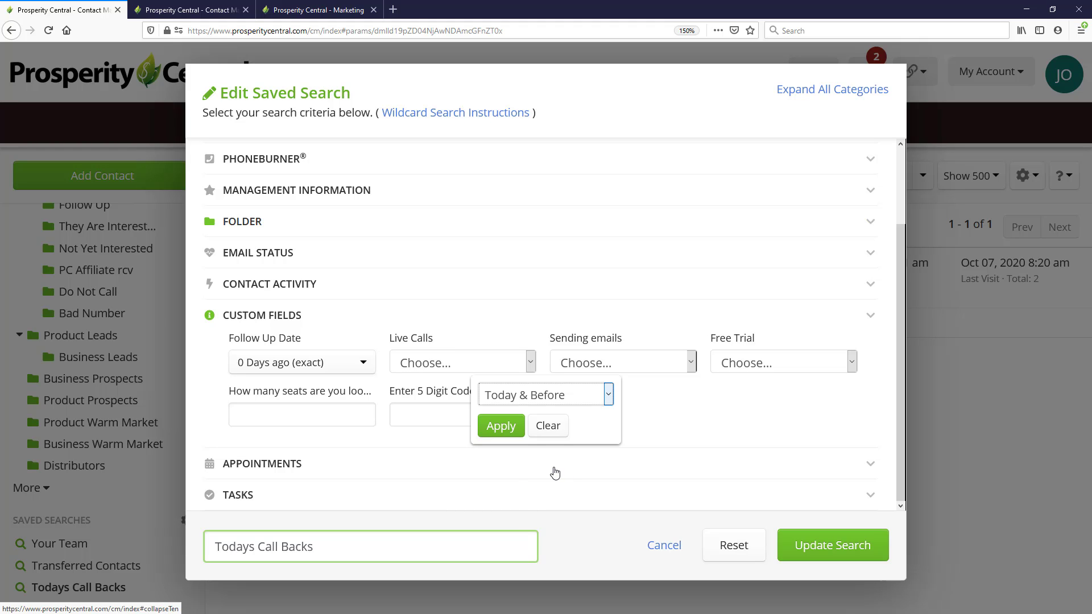
pyautogui.click(508, 428)
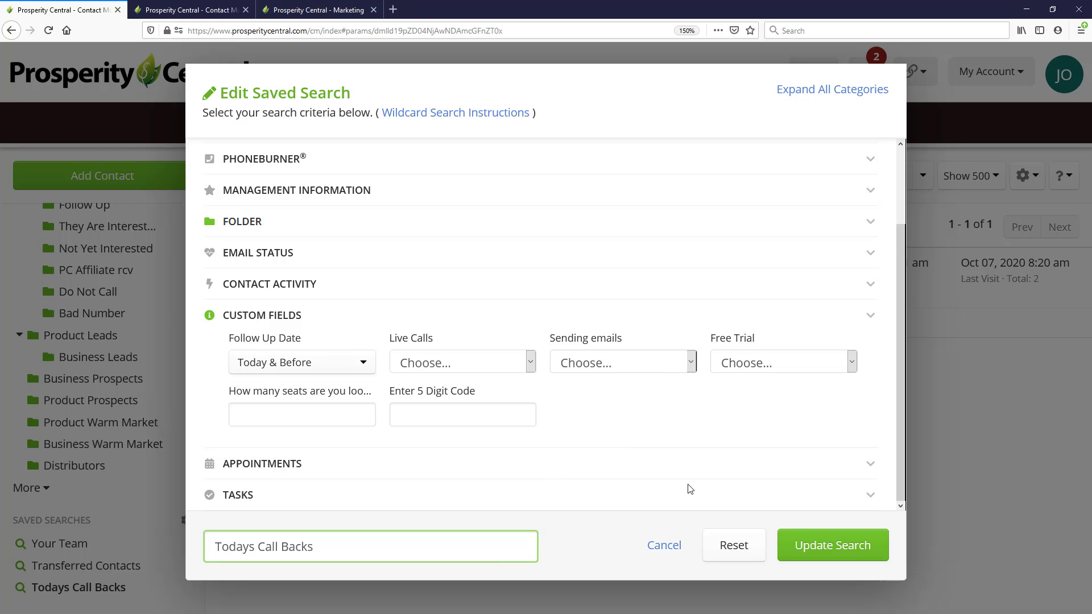
pyautogui.click(845, 549)
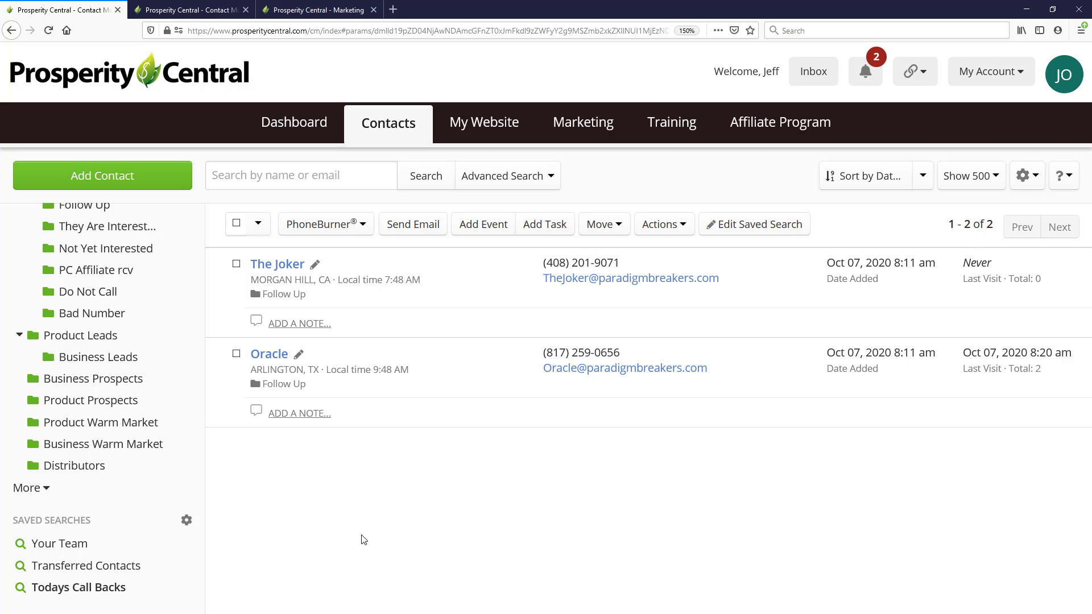
# Reload the full contact list and rerun the updated "Todays Call Backs" saved search
pyautogui.click(392, 130)
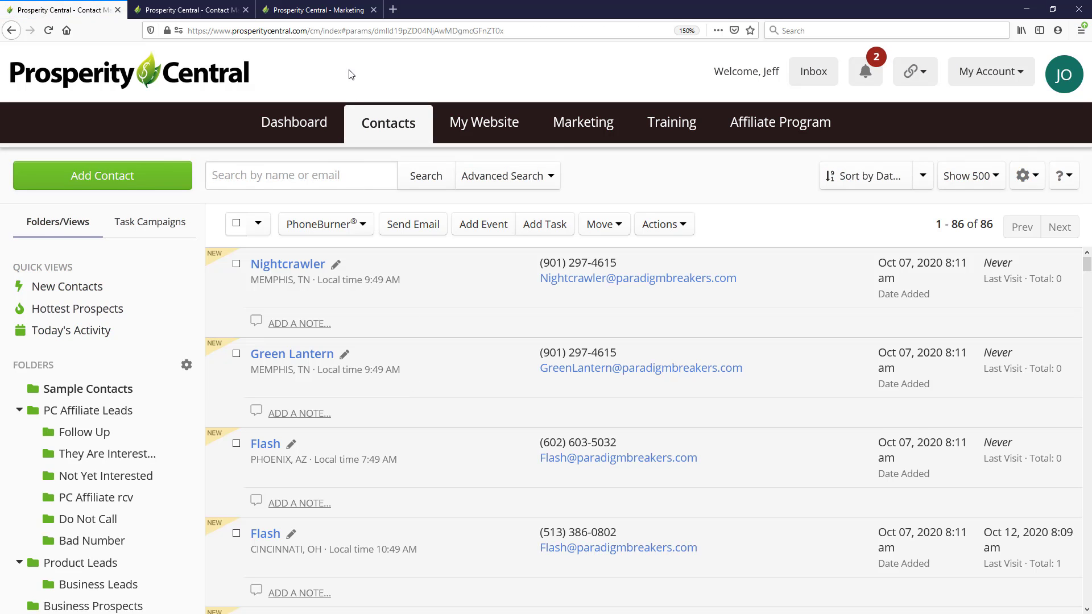
pyautogui.scroll(-3, 102, 398)
pyautogui.scroll(-2, 71, 554)
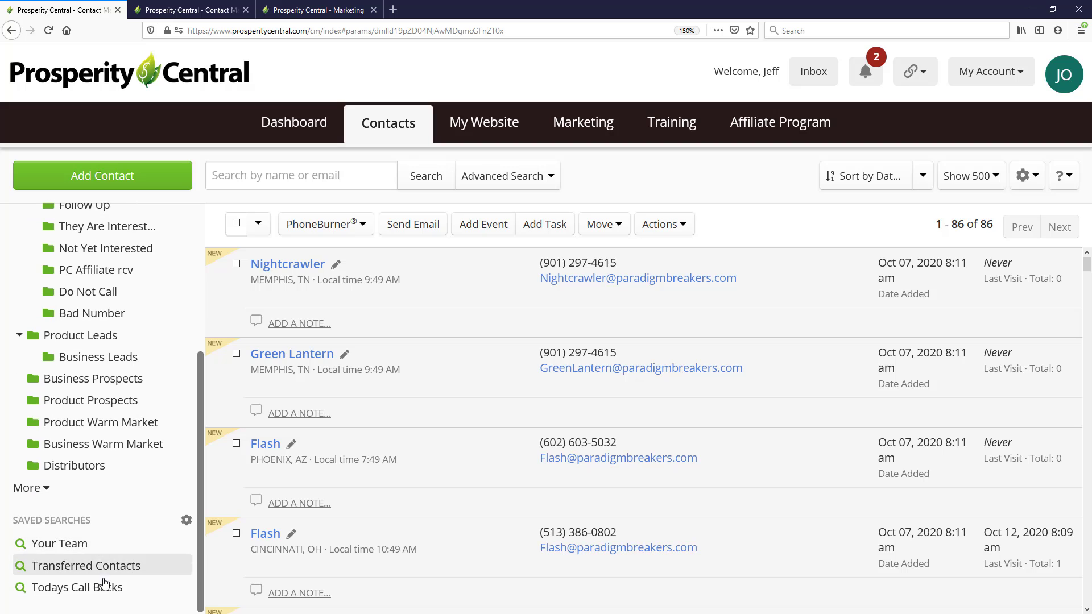
pyautogui.click(74, 592)
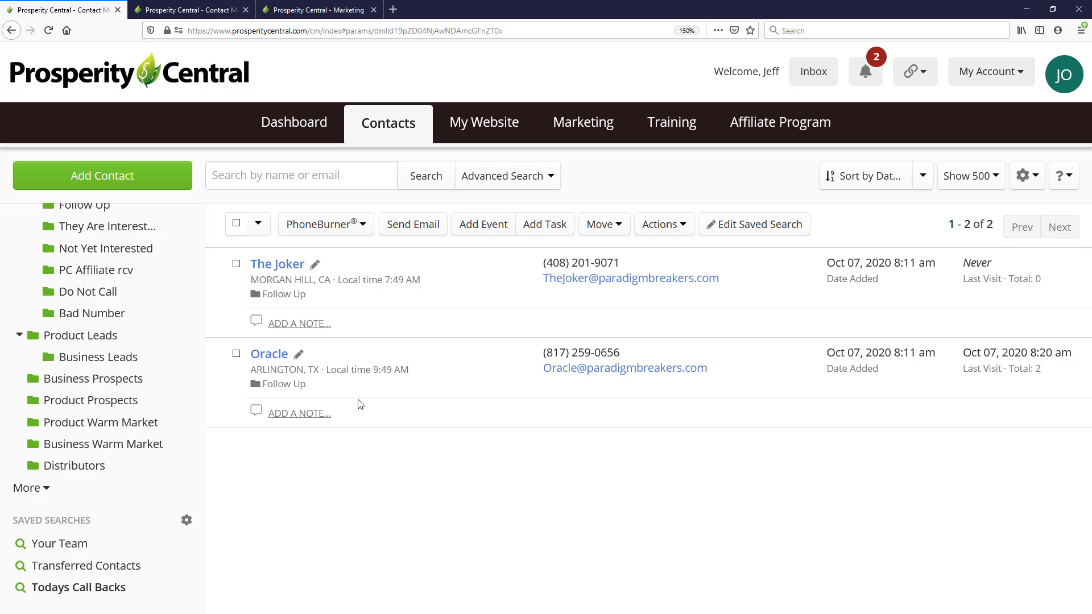
# Review the first call-back contact's profile and notes area, advance to the second contact's record, and return to the search results
pyautogui.click(283, 266)
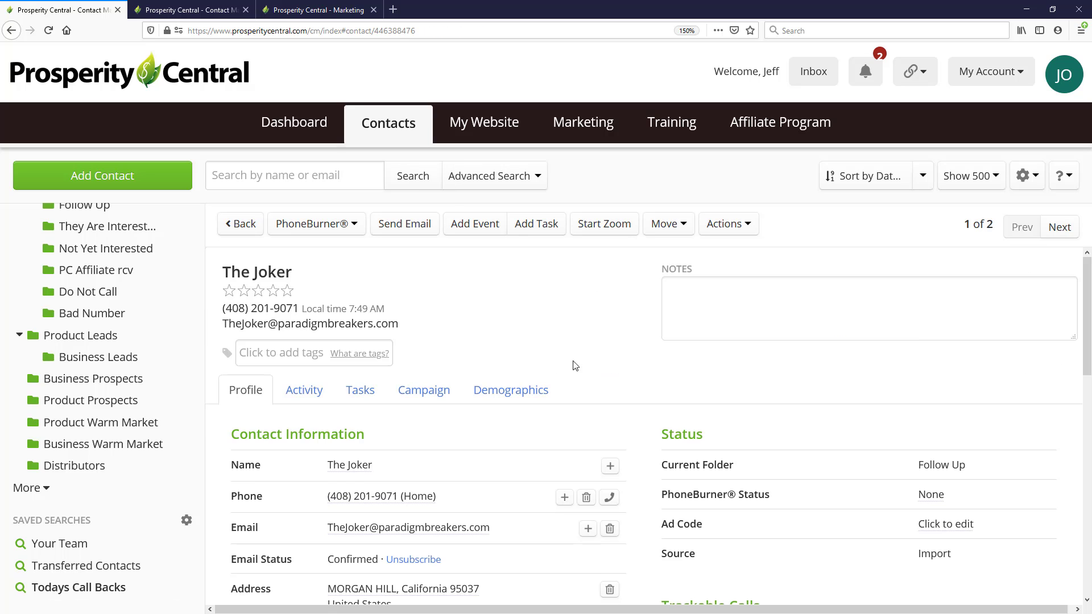
pyautogui.scroll(-10, 711, 366)
pyautogui.scroll(10, 710, 365)
pyautogui.click(725, 294)
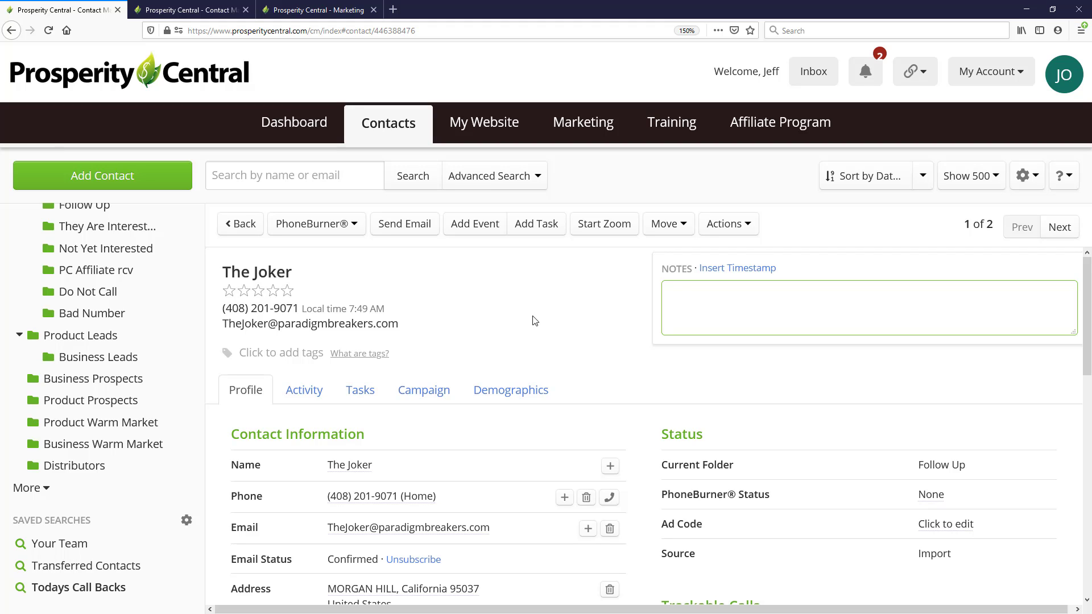
pyautogui.click(1061, 229)
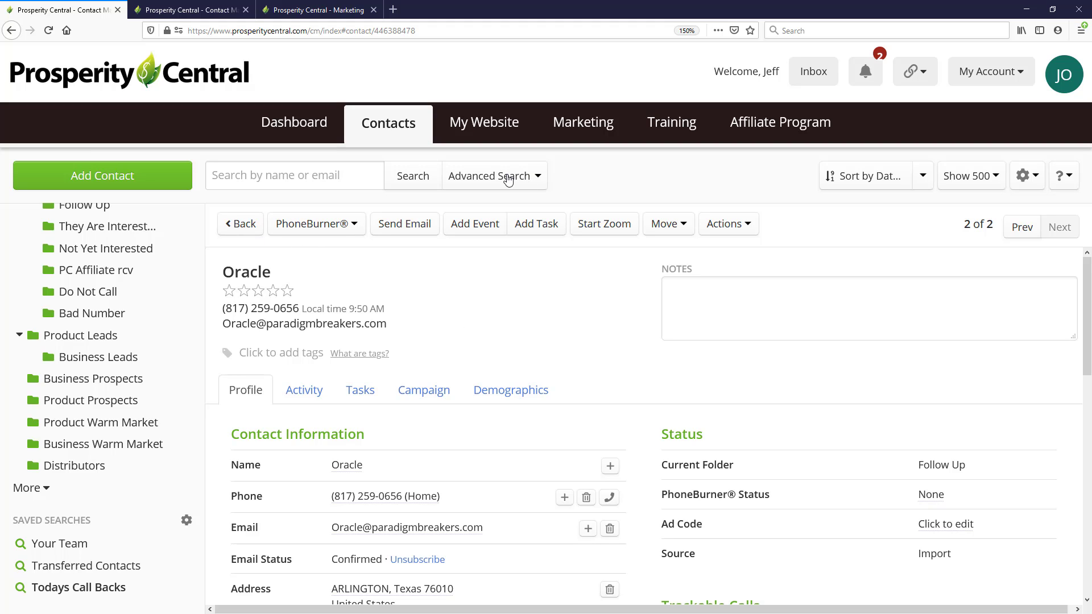
pyautogui.click(241, 224)
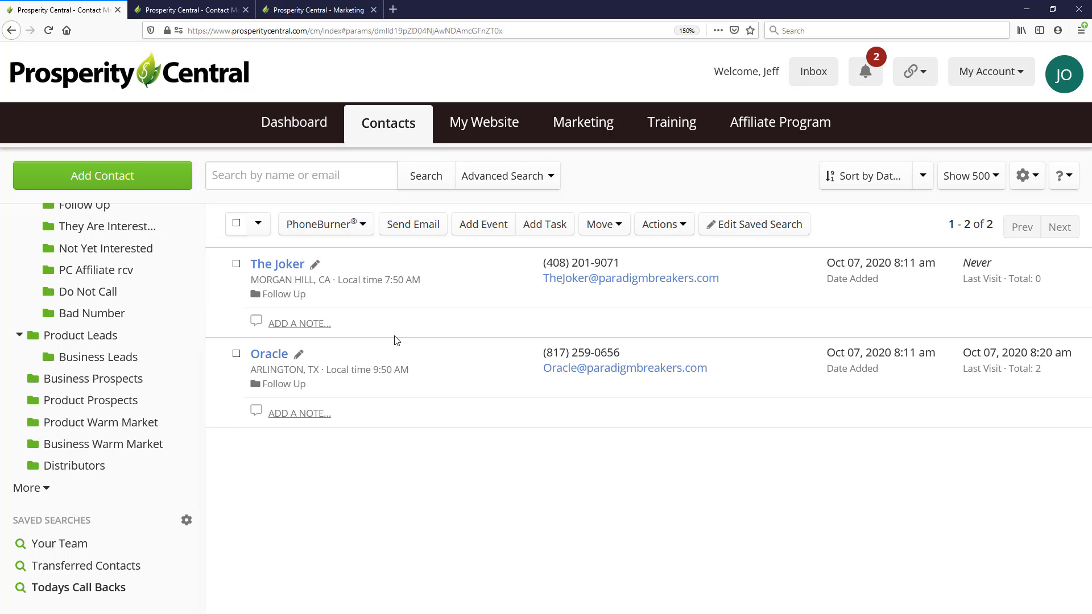
# View all contacts in the Follow Up folder, and switch back to the "Todays Call Backs" saved search for comparison
pyautogui.scroll(5, 114, 387)
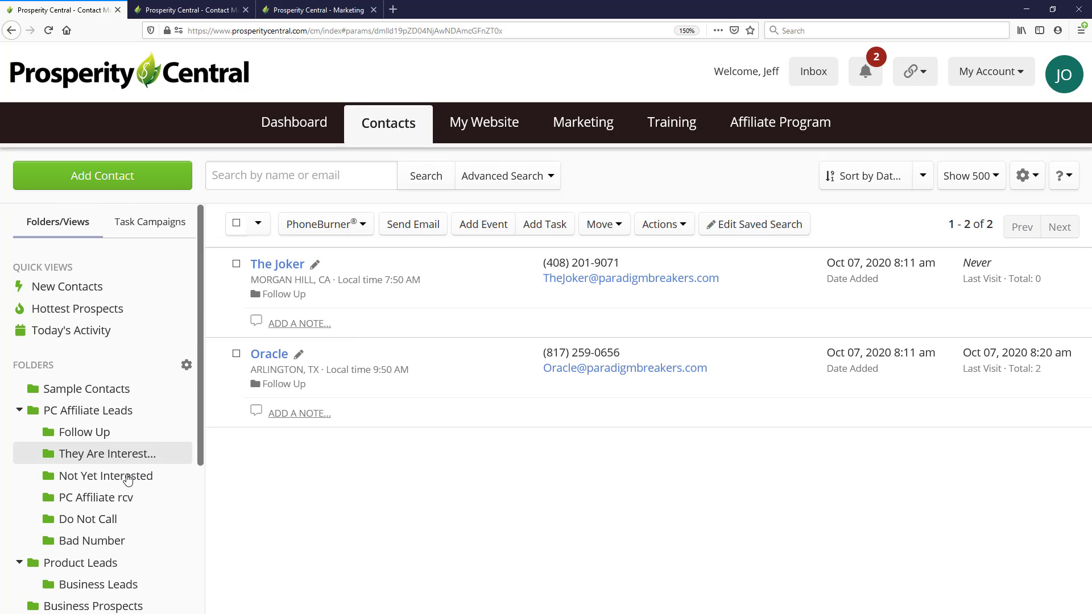
pyautogui.click(88, 440)
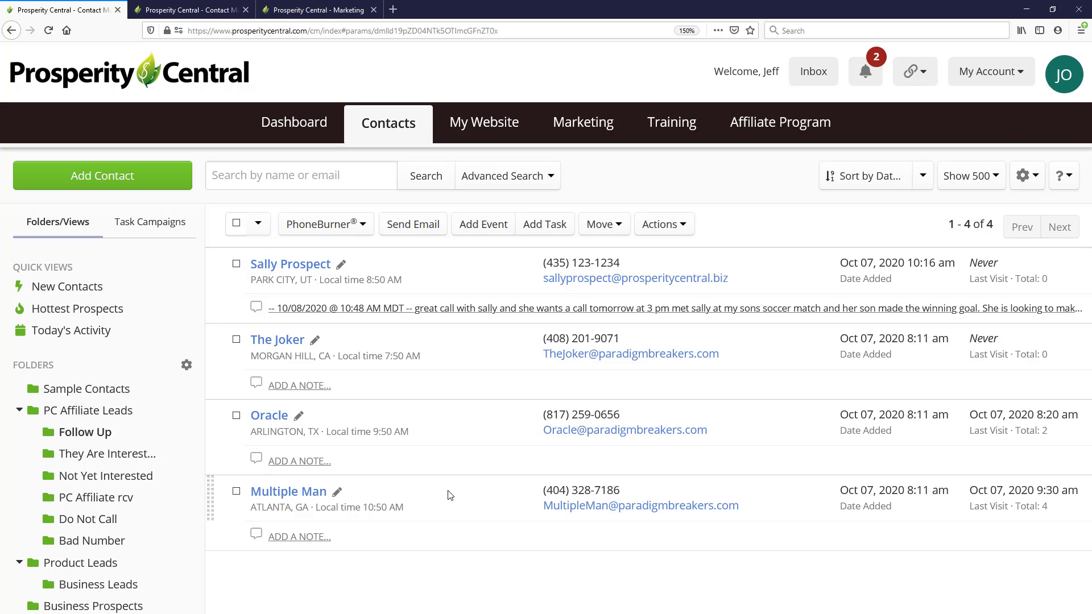
pyautogui.scroll(-5, 123, 504)
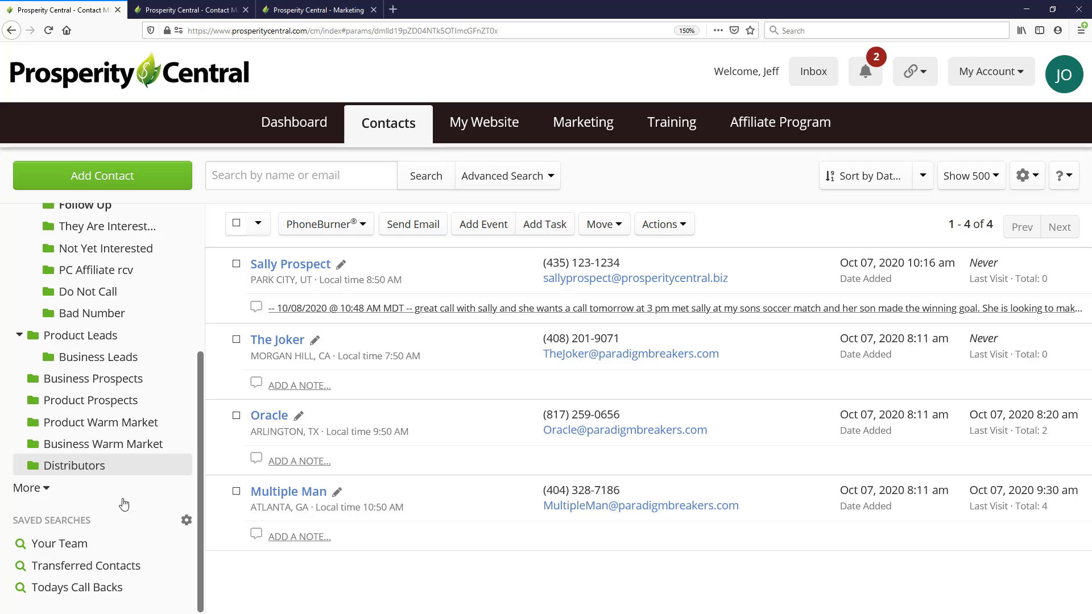
pyautogui.click(109, 589)
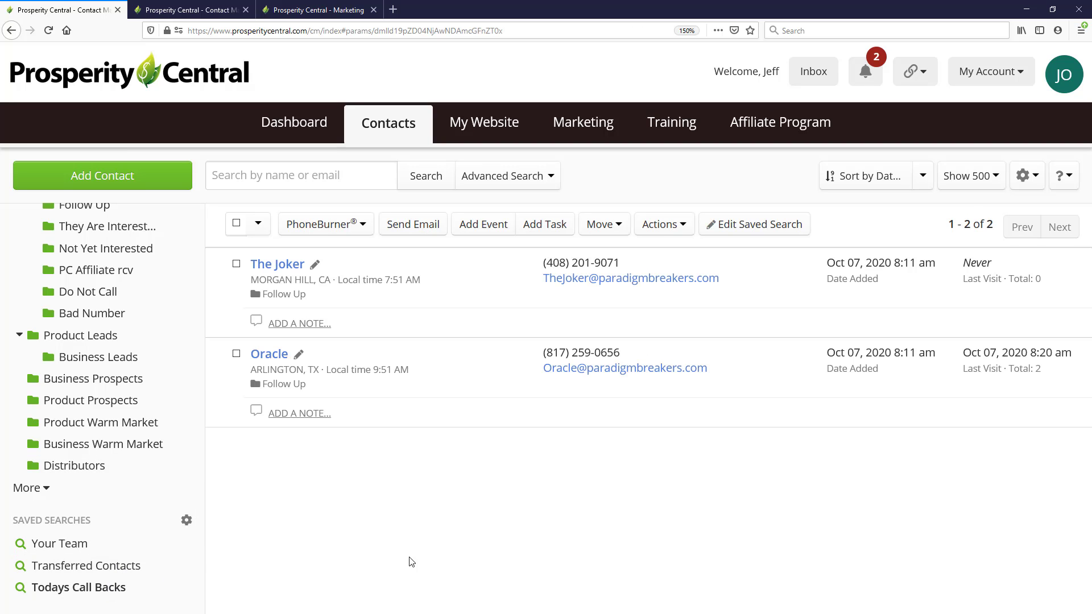